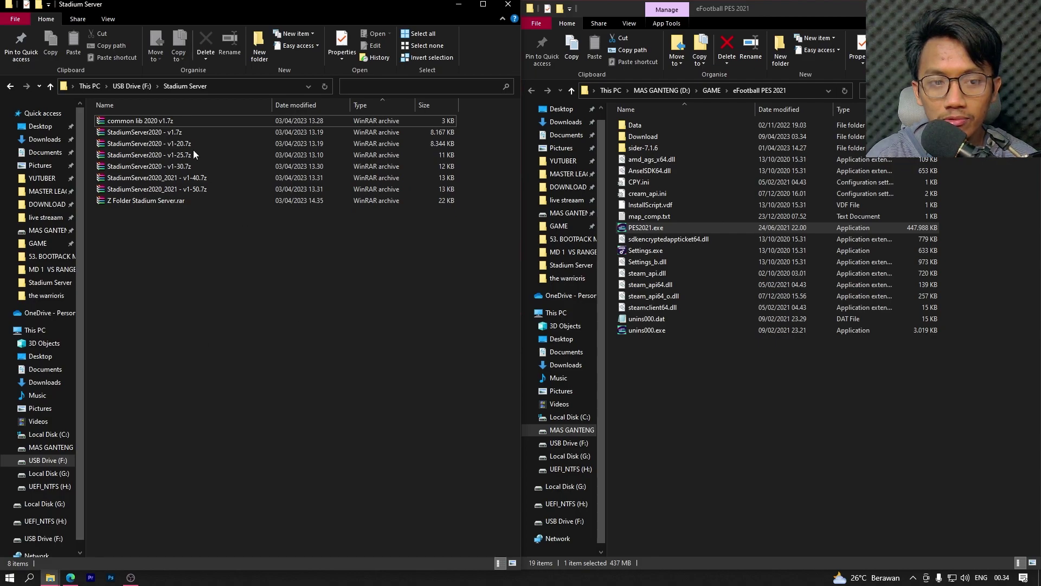
# Extract the archive common lib 2020 v1.7z into the Stadium Server folder.
pyautogui.moveTo(136, 265); pyautogui.dragTo(179, 130)
pyautogui.click(294, 269)
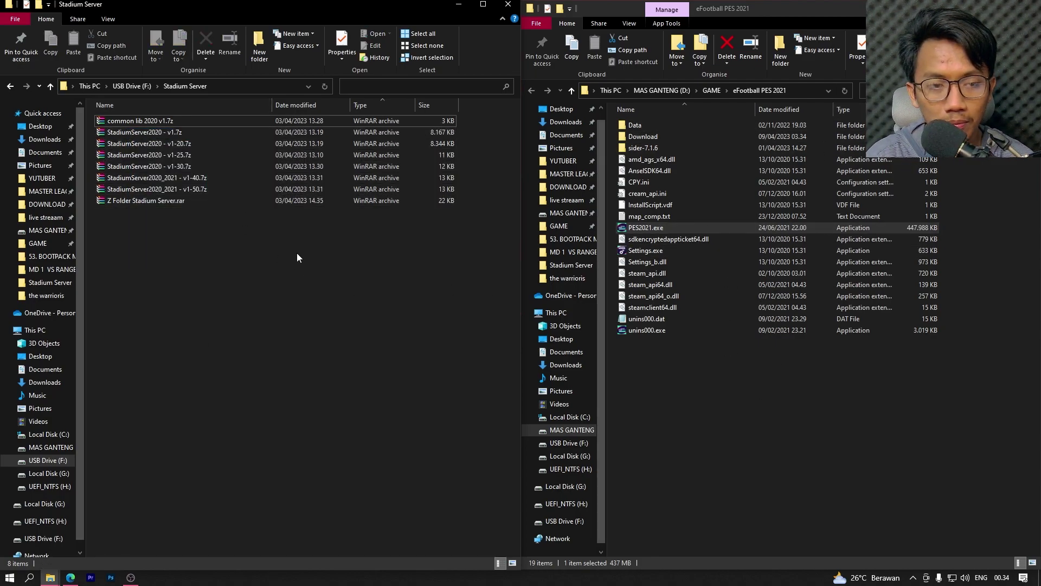
pyautogui.rightClick(125, 119)
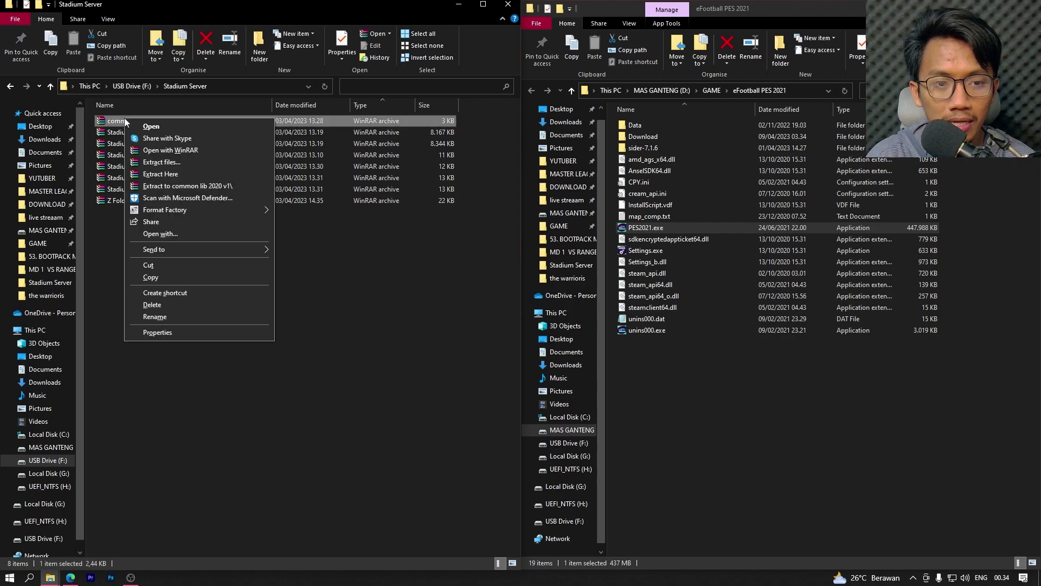
pyautogui.click(161, 174)
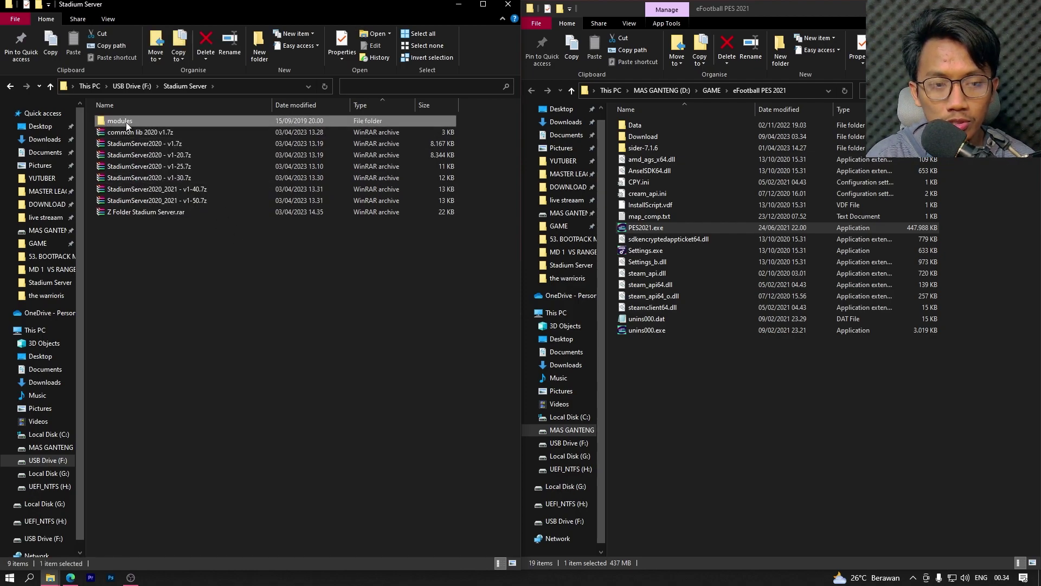
# Move the extracted modules folder into the game's sider-7.1.6 folder, replacing the existing CommonLib.lua.
pyautogui.rightClick(127, 125)
pyautogui.click(174, 296)
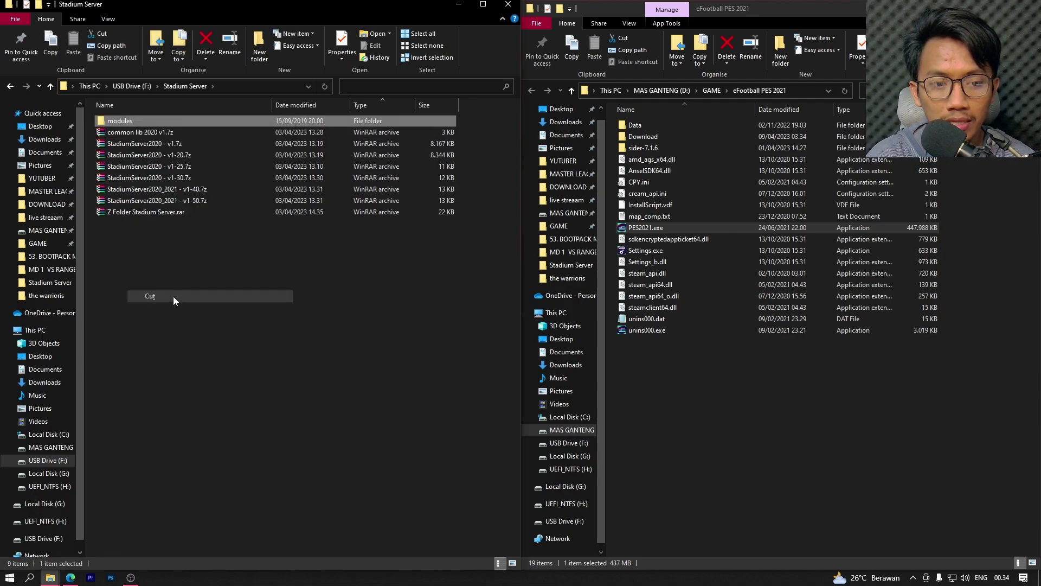
pyautogui.click(770, 378)
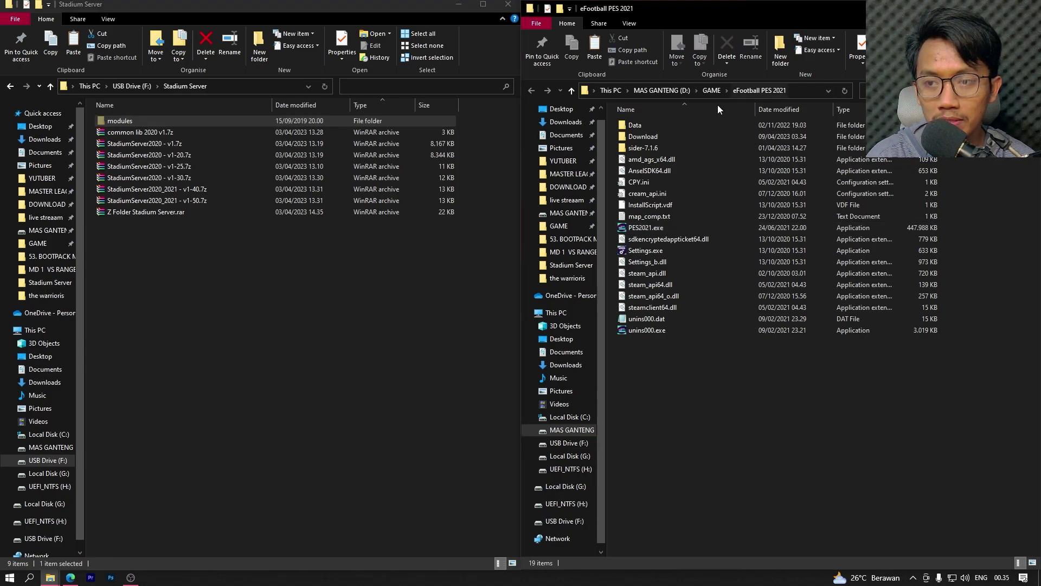
pyautogui.click(654, 153)
pyautogui.doubleClick(654, 152)
pyautogui.rightClick(692, 294)
pyautogui.click(726, 372)
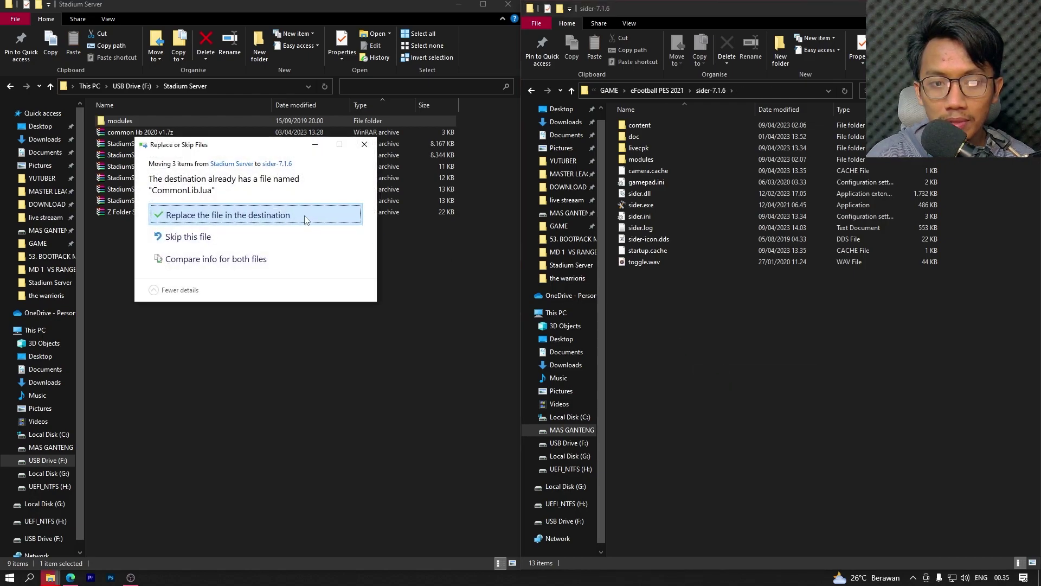
pyautogui.click(304, 216)
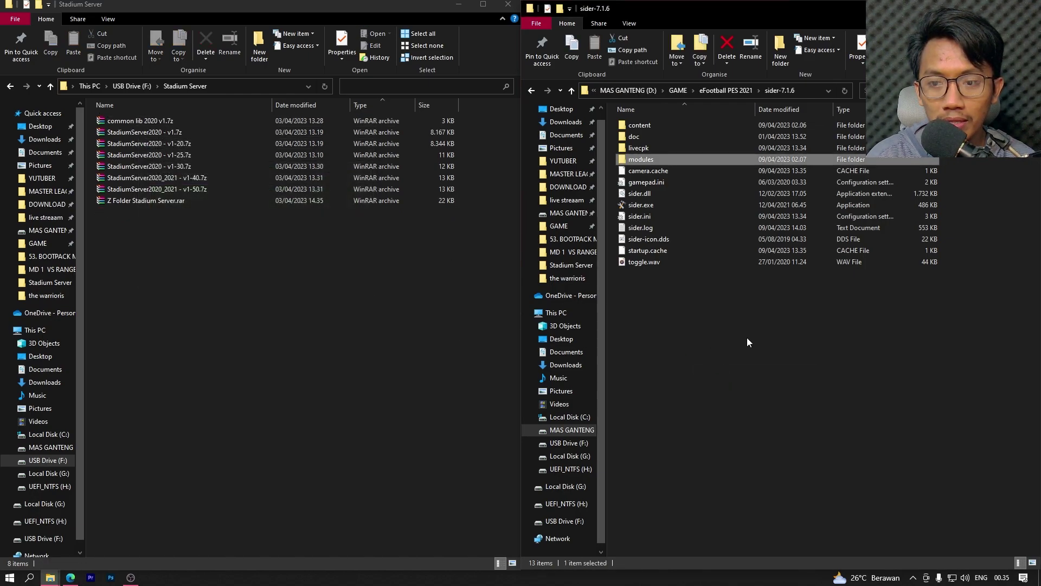
# Open sider.ini from the sider-7.1.6 folder in Notepad.
pyautogui.click(643, 220)
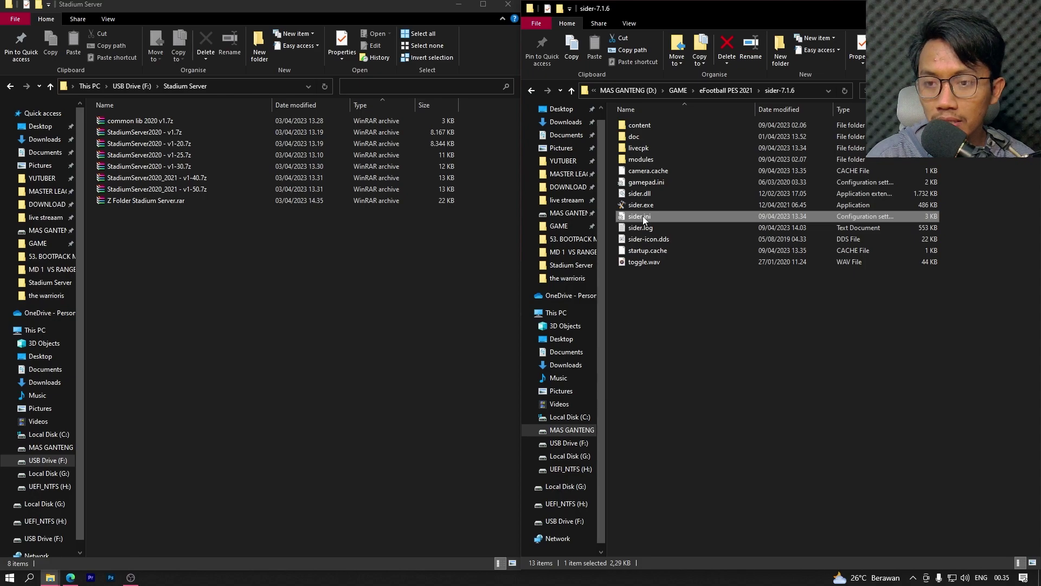
pyautogui.rightClick(642, 216)
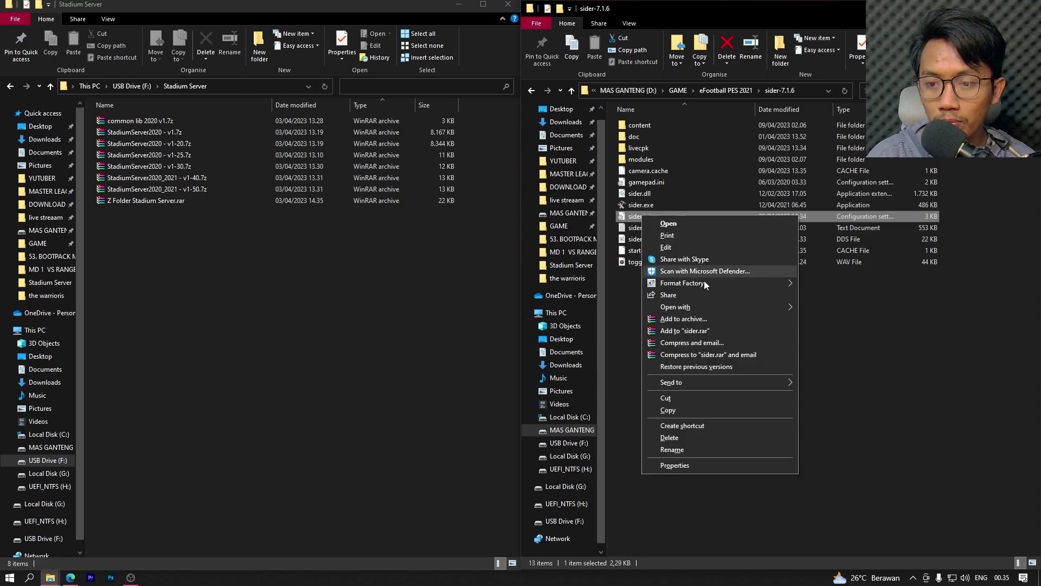
pyautogui.moveTo(724, 307)
pyautogui.click(819, 309)
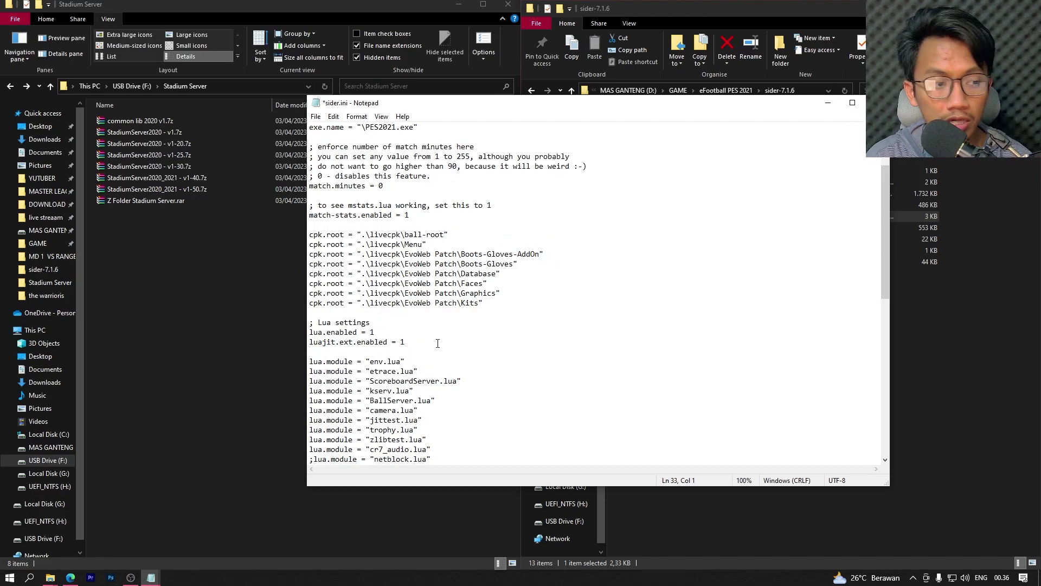
# Insert the line lua.module = "lib\commonLib.lua" above the env.lua module line, then save and close sider.ini.
pyautogui.tripleClick(308, 362)
pyautogui.press('Up')
pyautogui.press('Return')
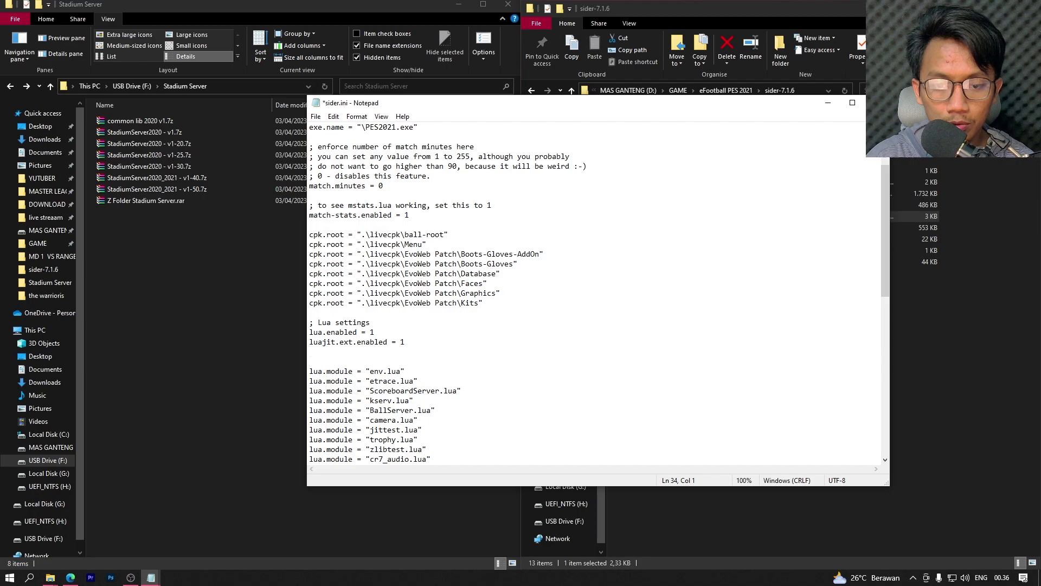
pyautogui.rightClick(332, 362)
pyautogui.click(347, 402)
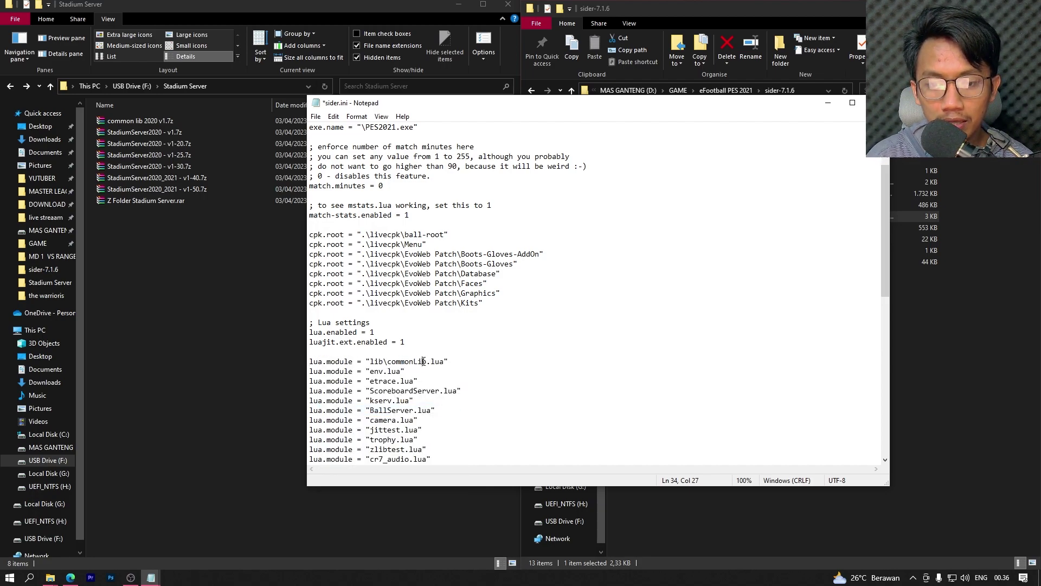
pyautogui.moveTo(449, 362); pyautogui.dragTo(362, 363)
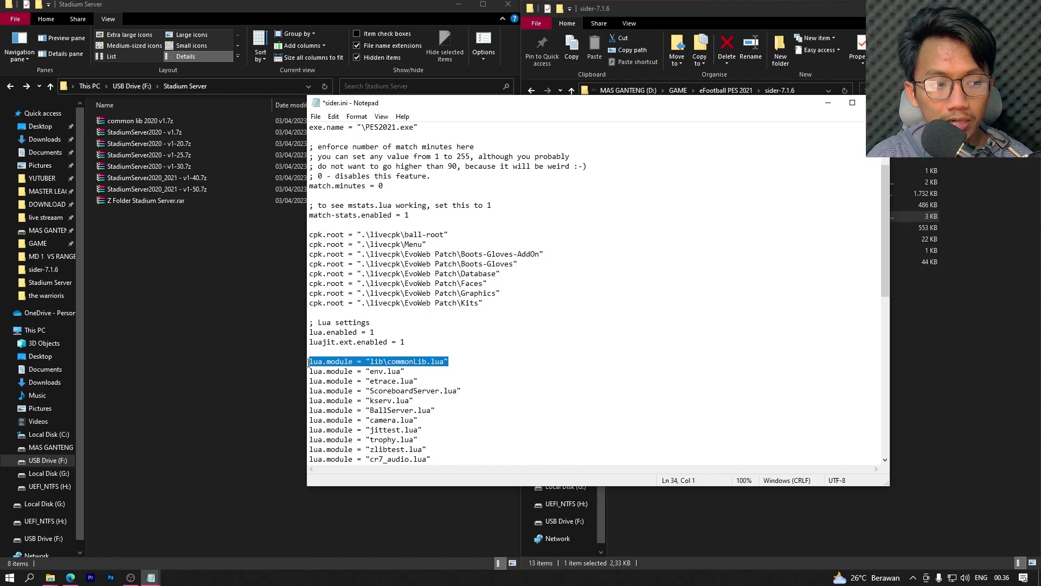
pyautogui.click(385, 362)
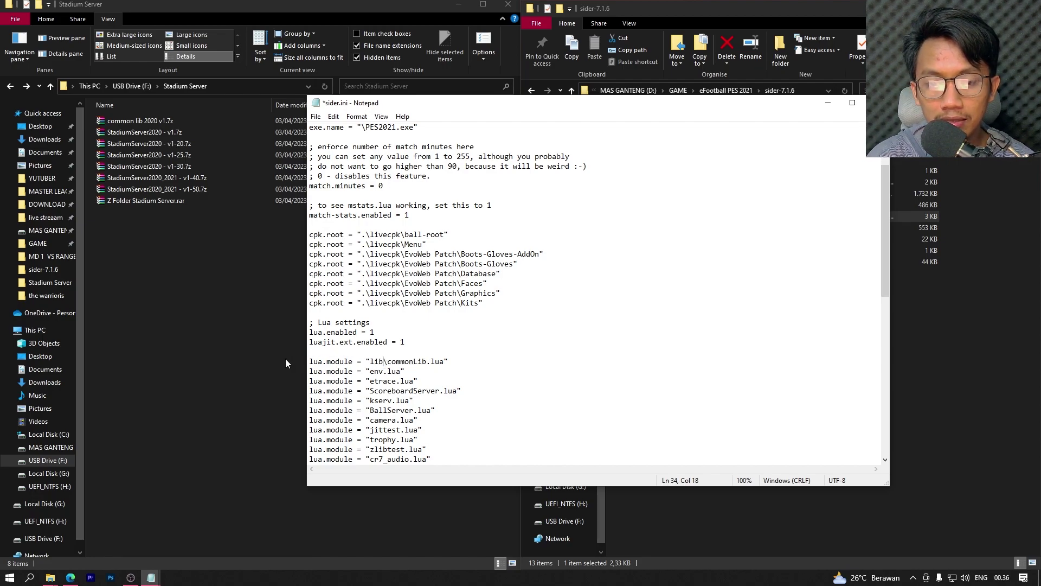
pyautogui.click(315, 116)
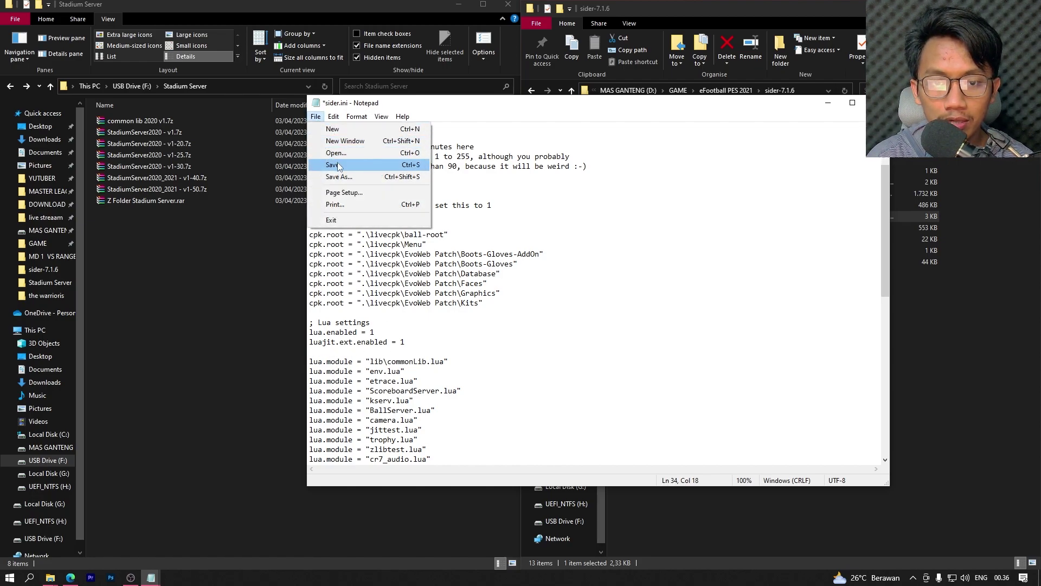
pyautogui.click(388, 164)
pyautogui.click(877, 102)
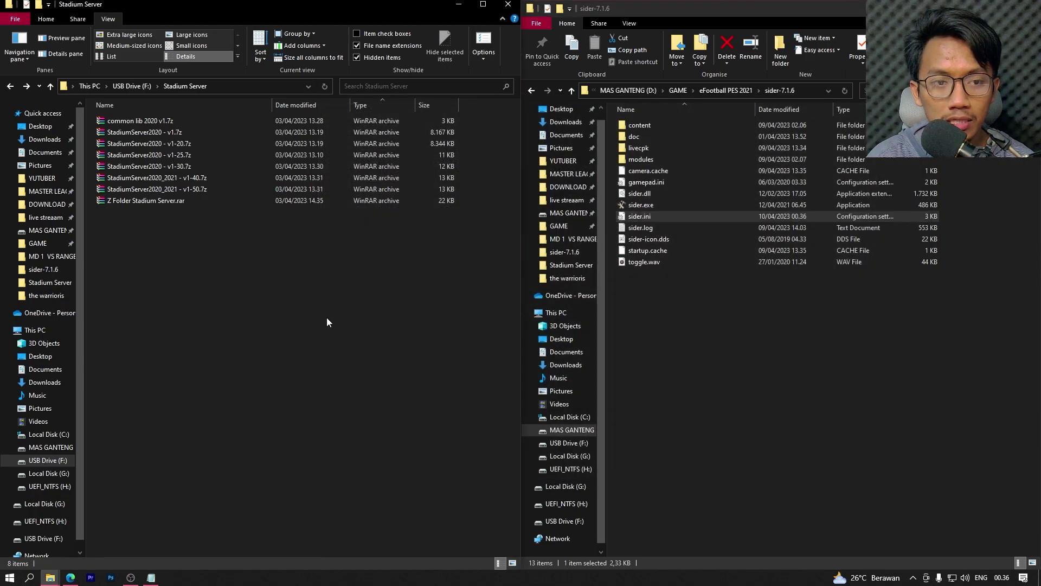
# Extract the archive StadiumServer2020 - v1.7z into the Stadium Server folder.
pyautogui.click(175, 133)
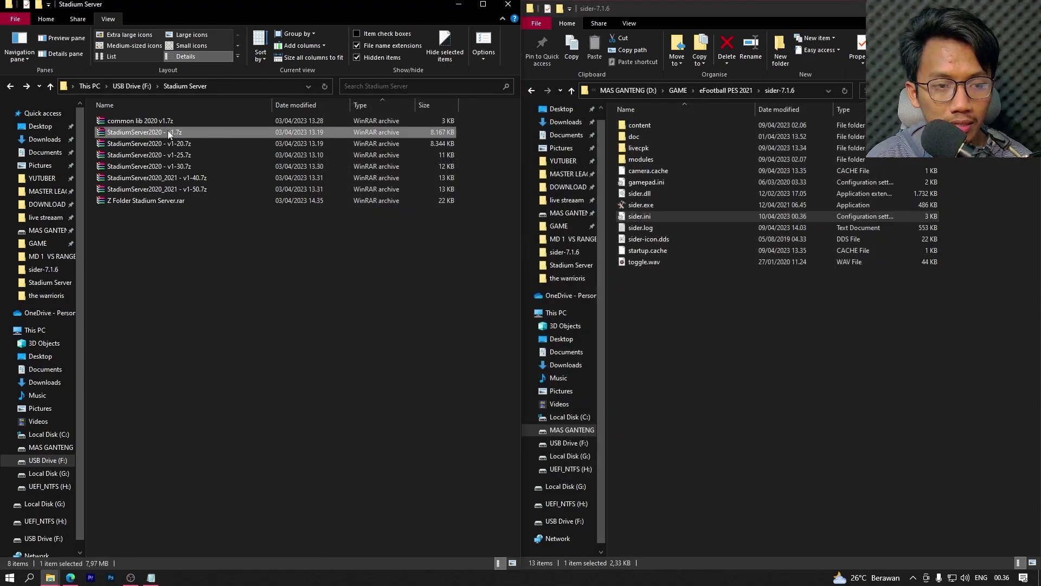
pyautogui.rightClick(168, 132)
pyautogui.click(207, 184)
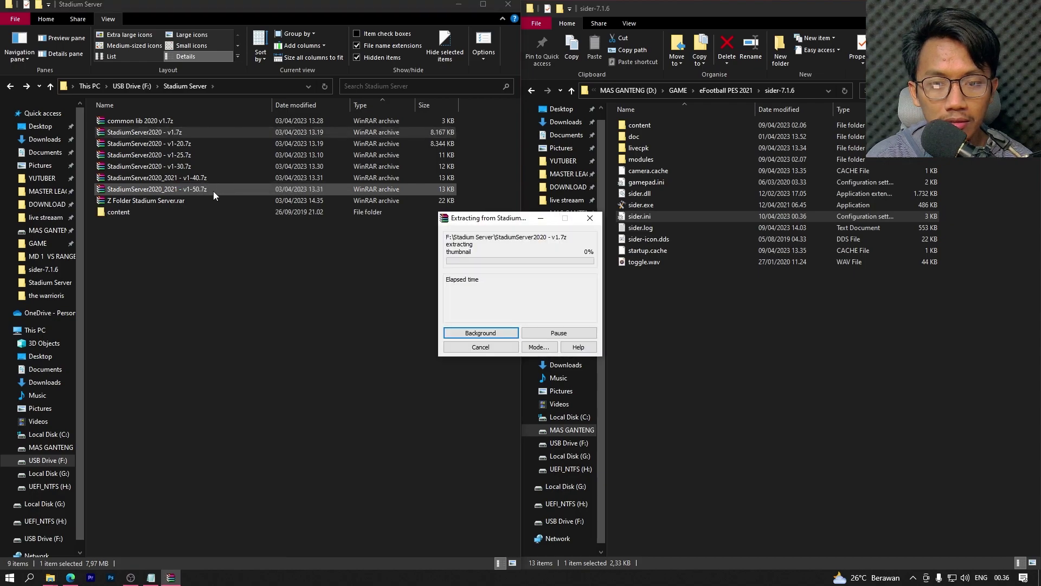
# Move the content and modules folders extracted from StadiumServer2020 - v1.7z into the sider-7.1.6 folder.
pyautogui.click(125, 119)
pyautogui.keyDown('shift'); pyautogui.click(129, 133); pyautogui.keyUp('shift')
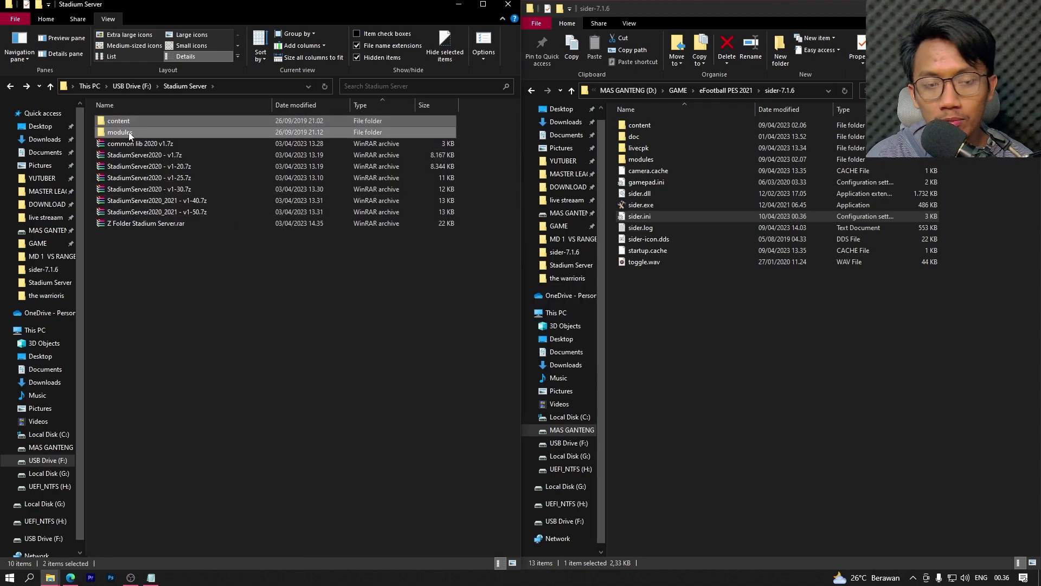
pyautogui.rightClick(129, 133)
pyautogui.click(194, 267)
pyautogui.click(811, 337)
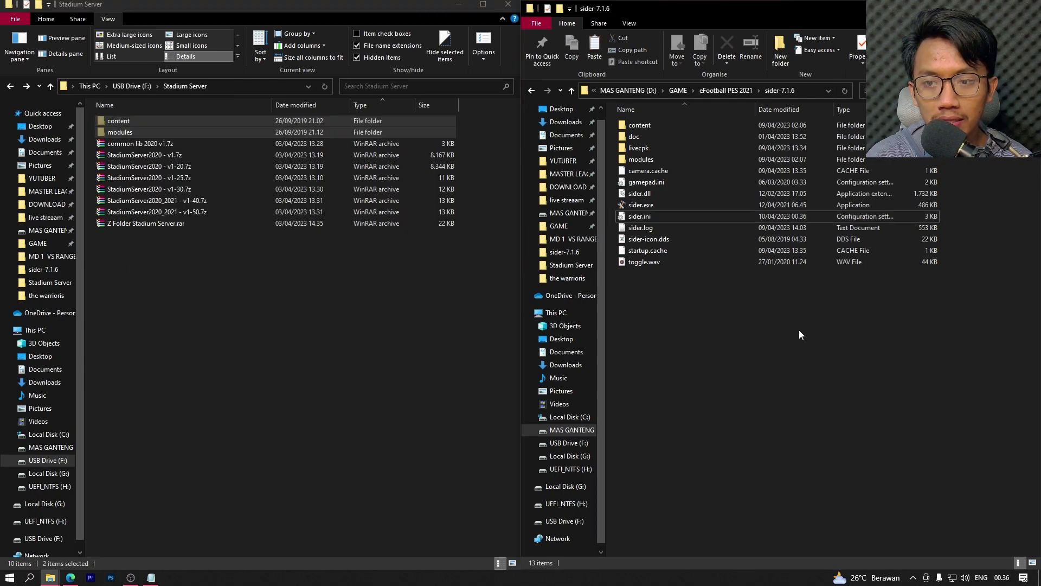
pyautogui.rightClick(742, 308)
pyautogui.click(774, 382)
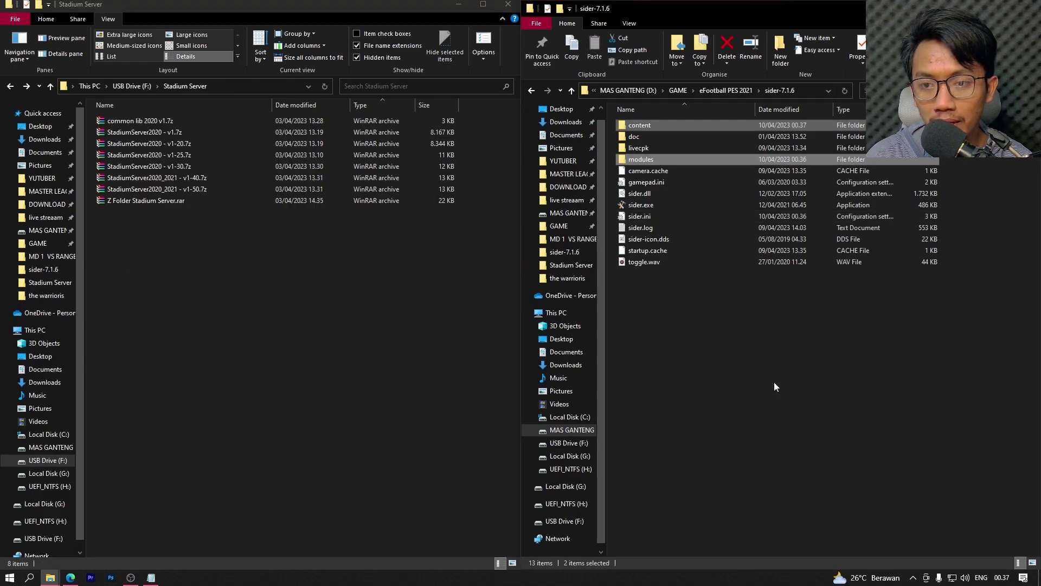
# Reopen sider.ini in Notepad for further module entries.
pyautogui.click(645, 217)
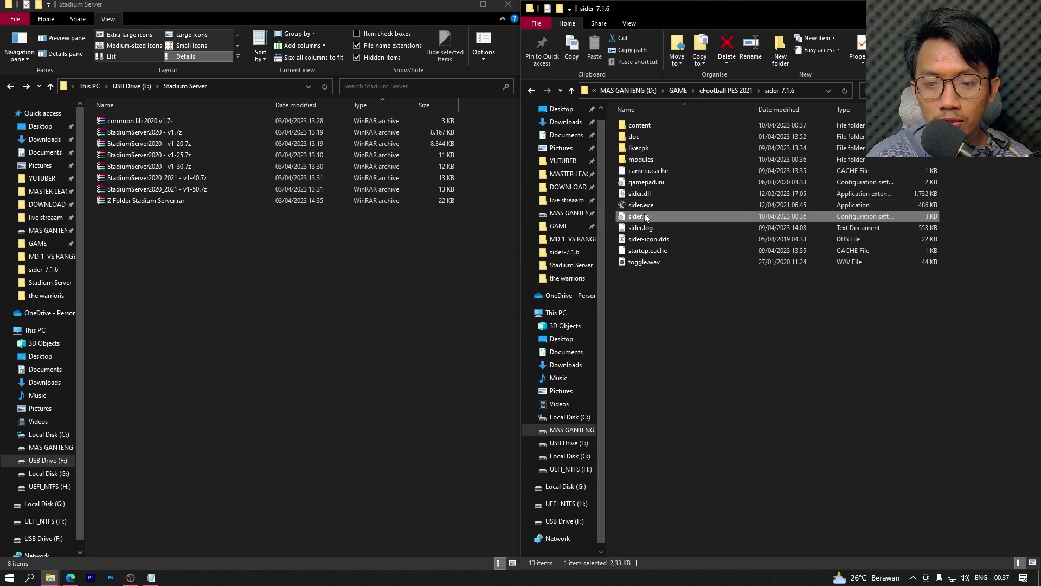
pyautogui.rightClick(650, 213)
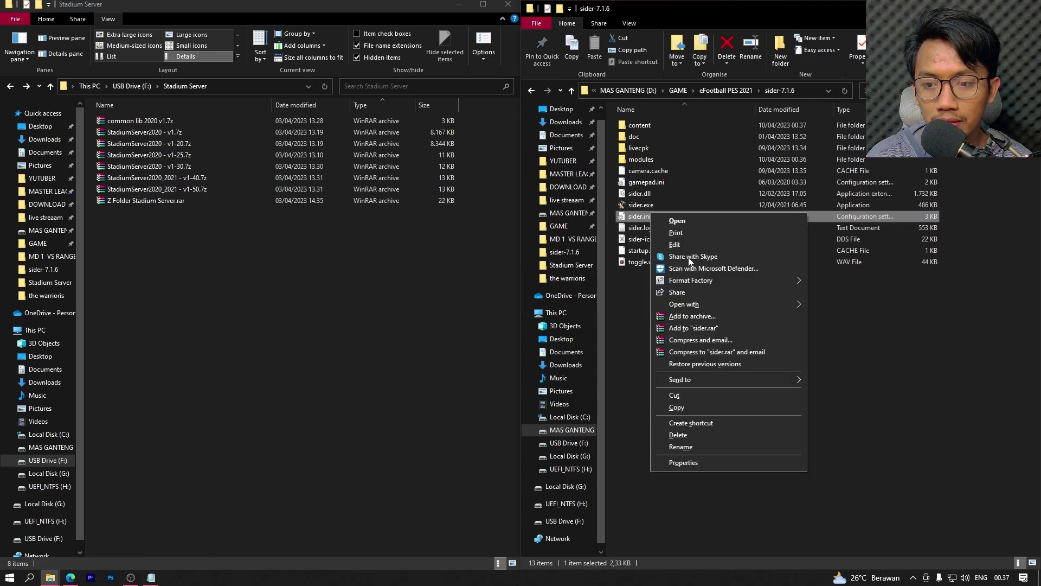
pyautogui.moveTo(705, 305)
pyautogui.click(845, 305)
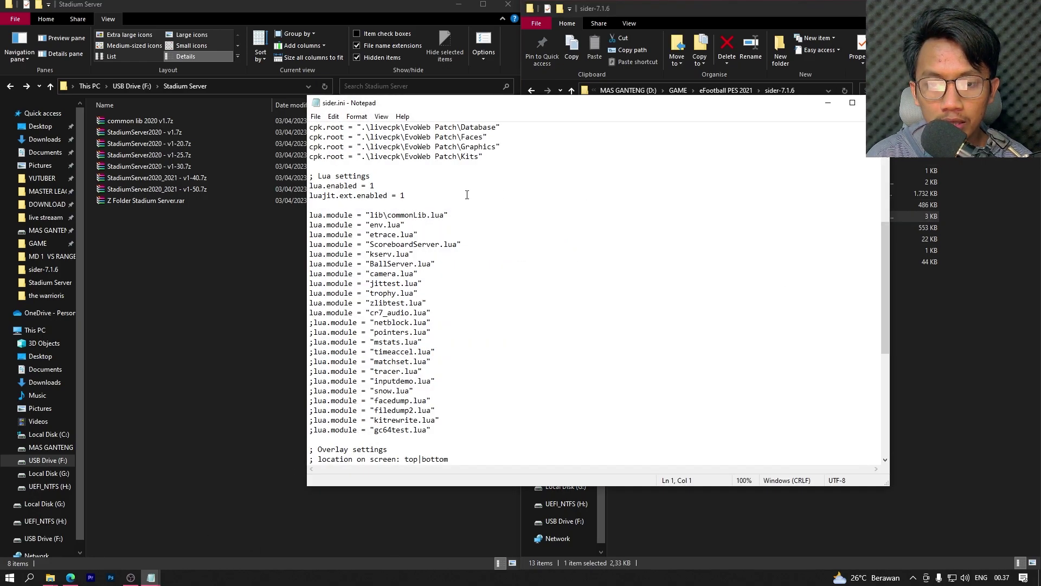
# Insert lua.module lines for "StadiumServer.lua" and "WeatherConditions.lua" directly below the commonLib.lua line and save sider.ini.
pyautogui.hotkey('shift', 'End')
pyautogui.press('End')
pyautogui.press('Return')
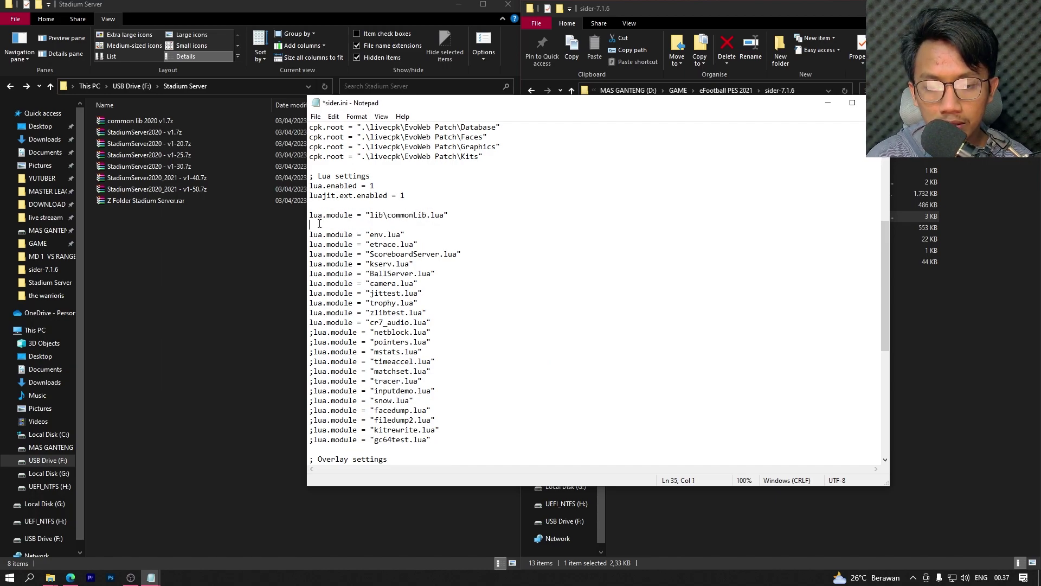
pyautogui.rightClick(315, 224)
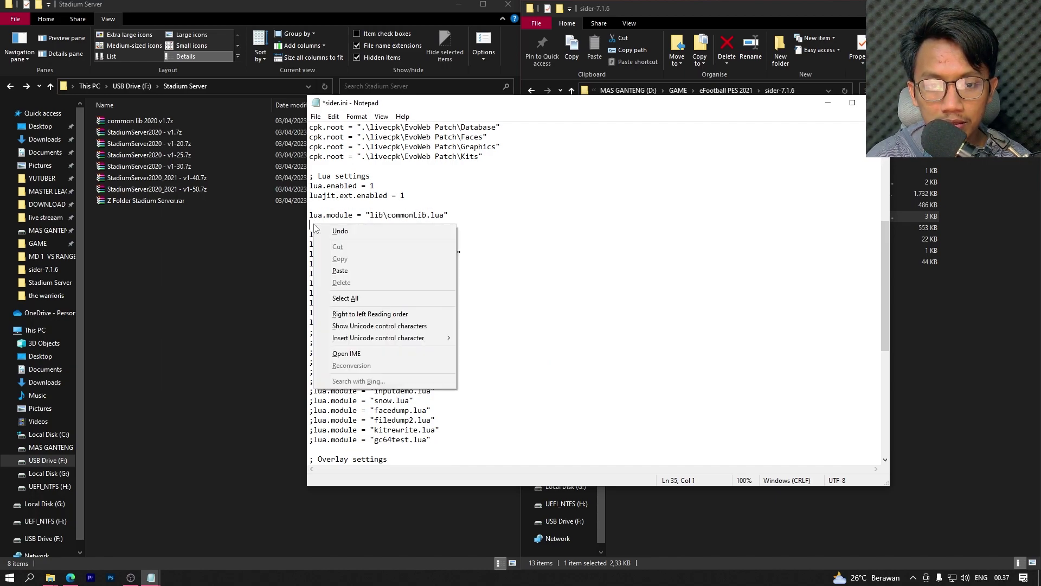
pyautogui.click(349, 271)
pyautogui.moveTo(312, 225); pyautogui.dragTo(466, 232)
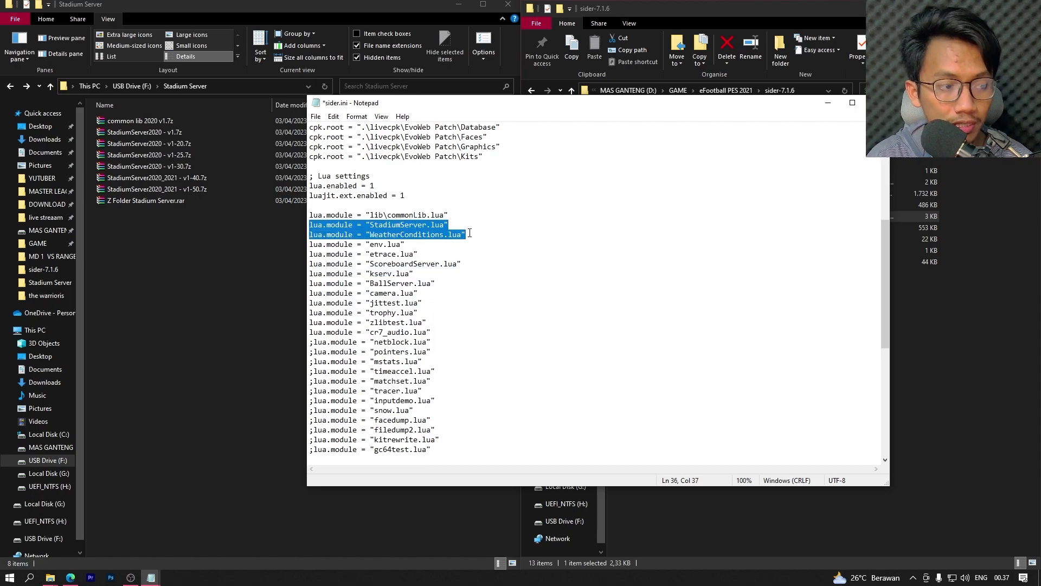
pyautogui.click(520, 224)
pyautogui.click(316, 116)
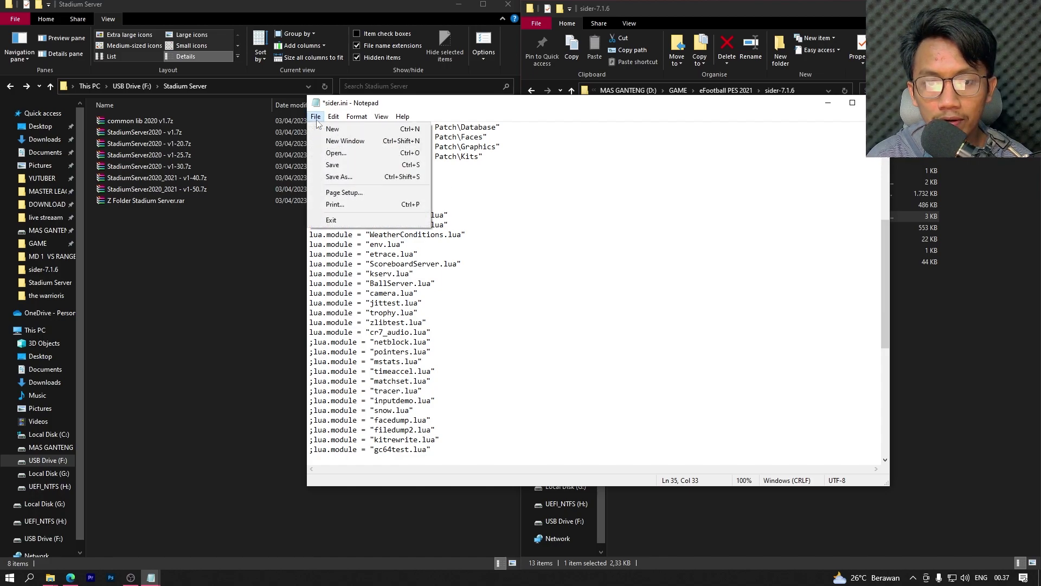
pyautogui.click(336, 162)
# Extract the update archive StadiumServer2020 - v1-20.7z into the Stadium Server folder.
pyautogui.click(210, 214)
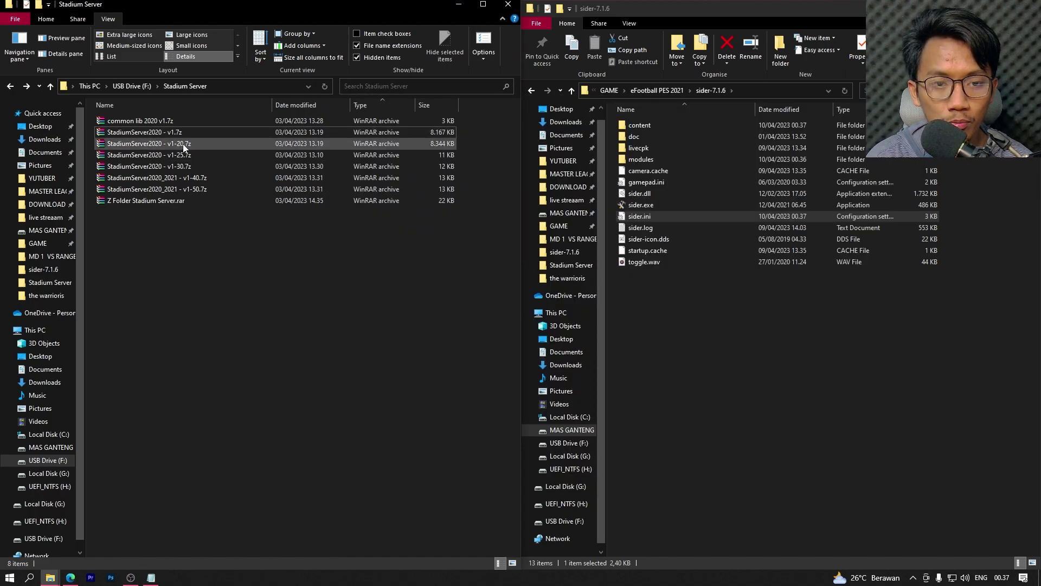
pyautogui.rightClick(170, 144)
pyautogui.click(207, 200)
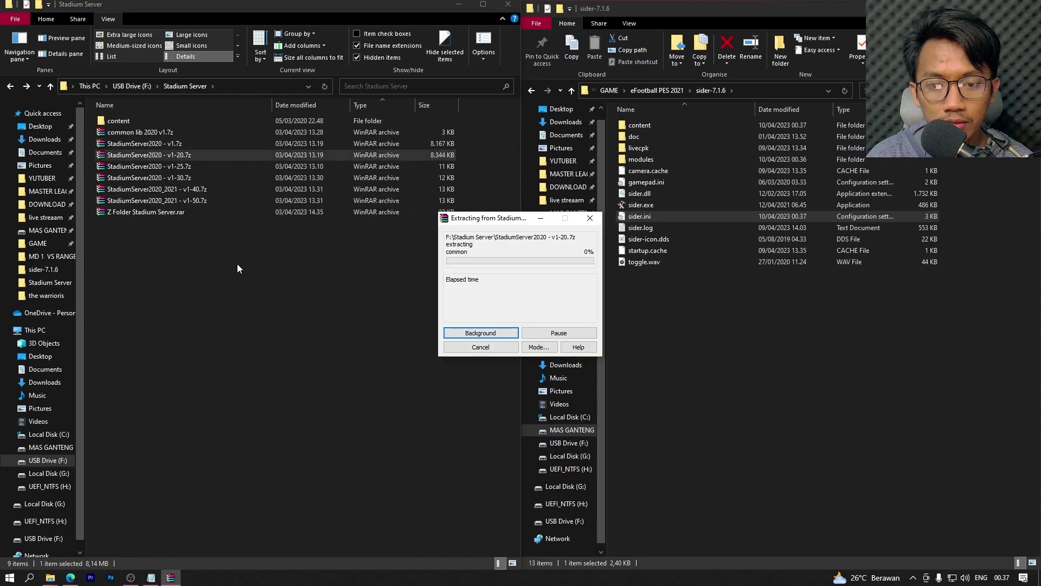
# Move the content and modules folders from the v1-20 update into sider-7.1.6, replacing the existing files.
pyautogui.click(122, 120)
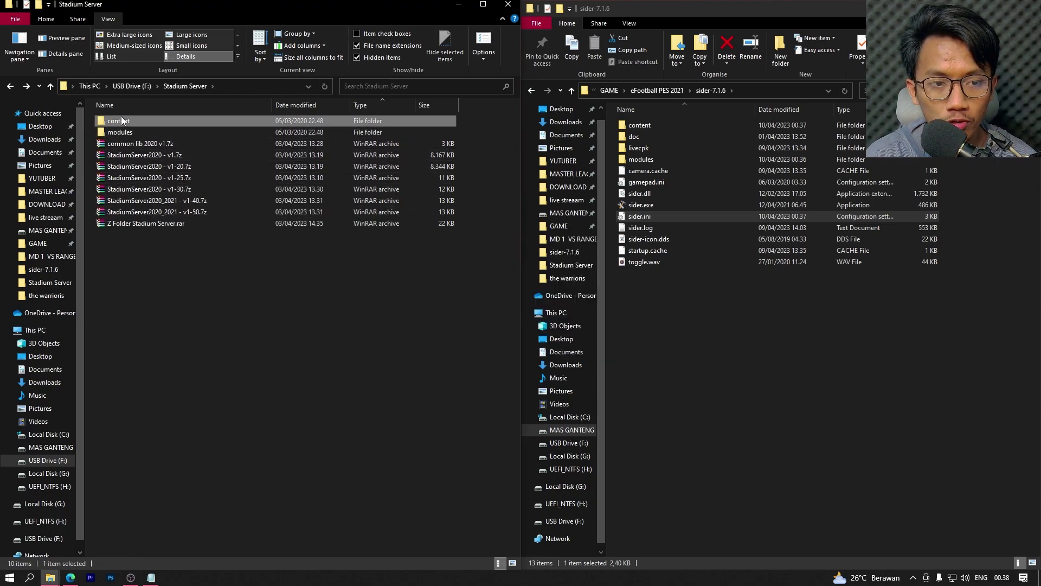
pyautogui.keyDown('shift'); pyautogui.click(124, 133); pyautogui.keyUp('shift')
pyautogui.rightClick(122, 130)
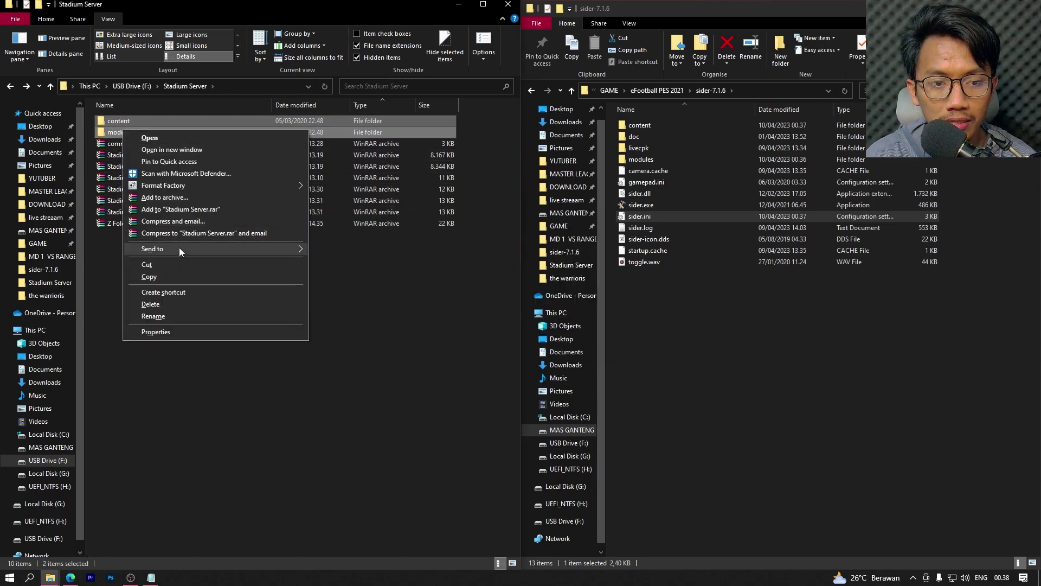
pyautogui.click(213, 265)
pyautogui.click(719, 308)
pyautogui.rightClick(716, 306)
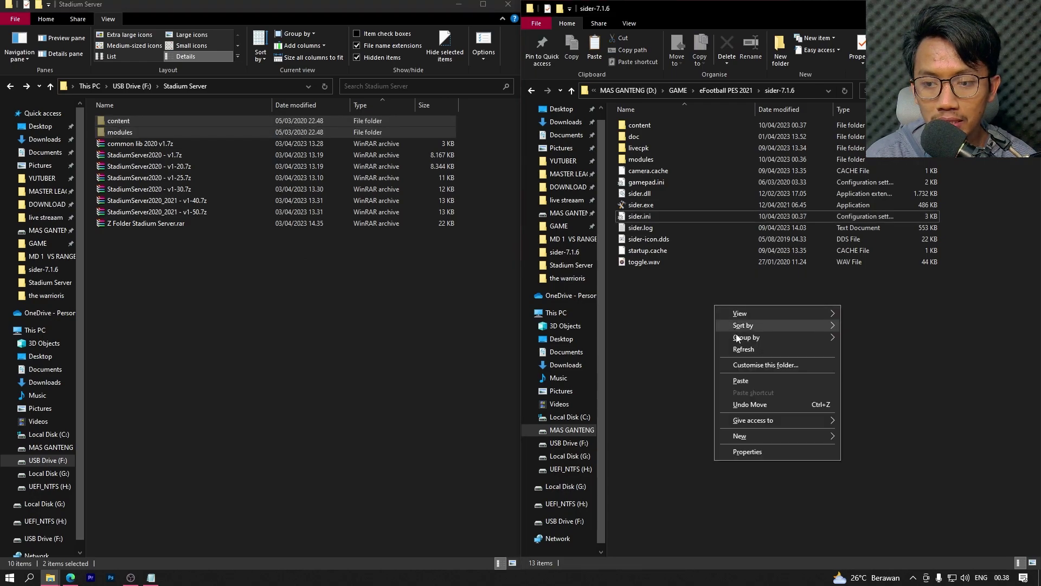
pyautogui.click(746, 383)
pyautogui.click(526, 208)
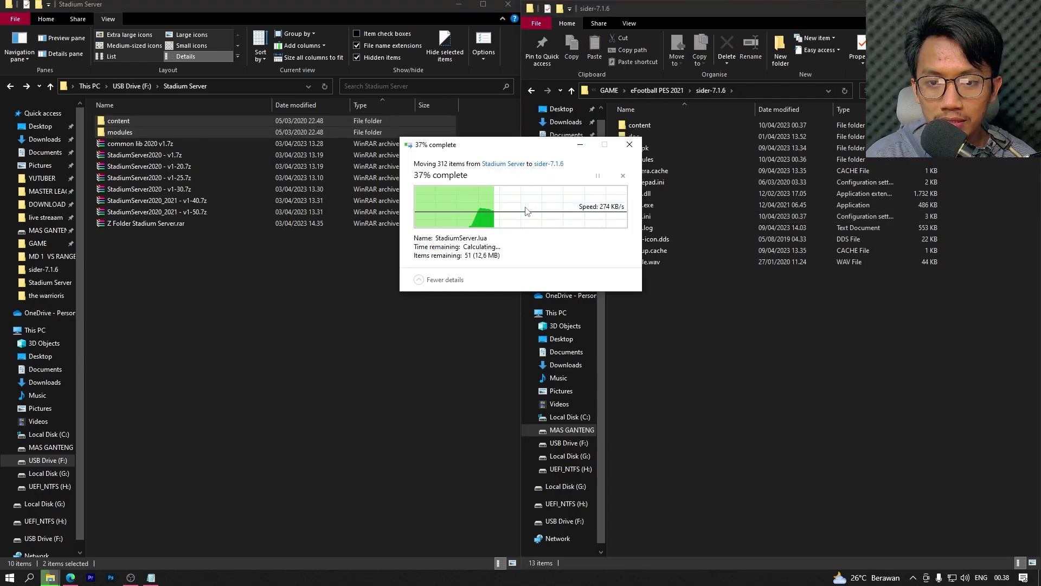
# Open map_teams.txt from the content\stadium-server folder of sider-7.1.6 in Notepad, placed over the Stadium Server window.
pyautogui.click(644, 126)
pyautogui.doubleClick(643, 126)
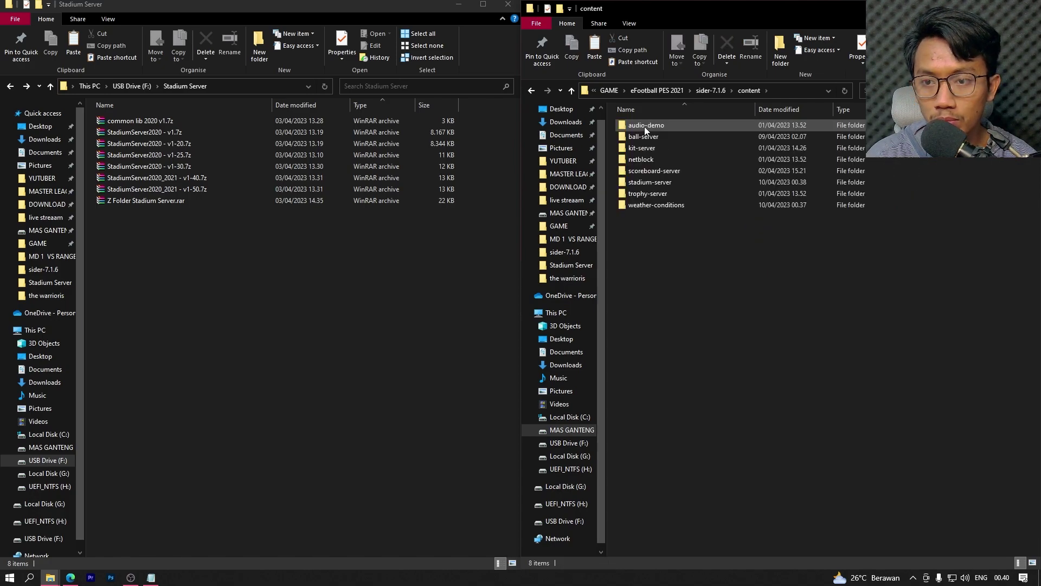
pyautogui.doubleClick(668, 181)
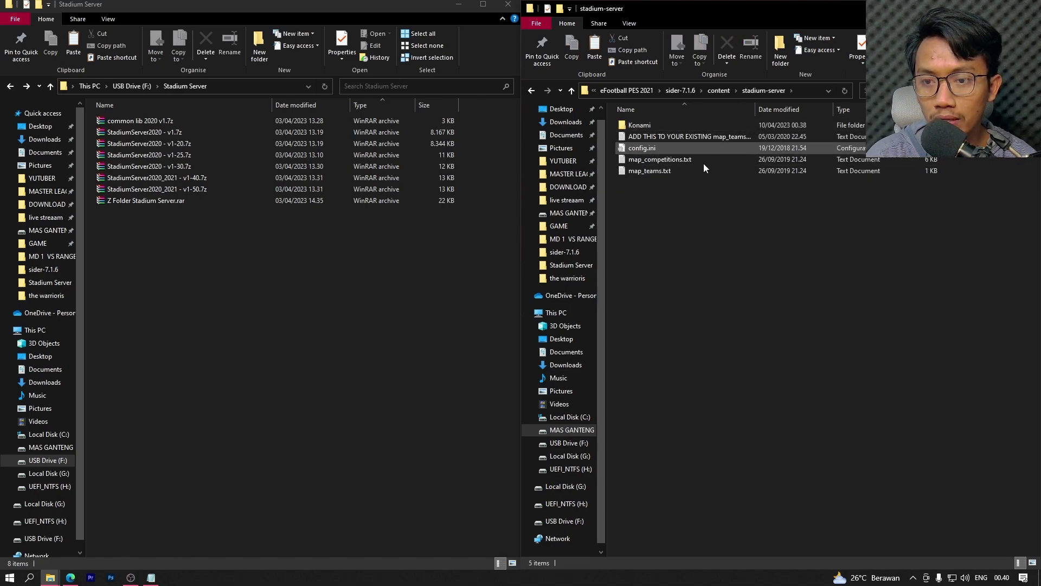
pyautogui.rightClick(657, 171)
pyautogui.moveTo(733, 251)
pyautogui.click(861, 252)
pyautogui.moveTo(637, 103); pyautogui.dragTo(361, 103)
pyautogui.moveTo(614, 193); pyautogui.dragTo(476, 194)
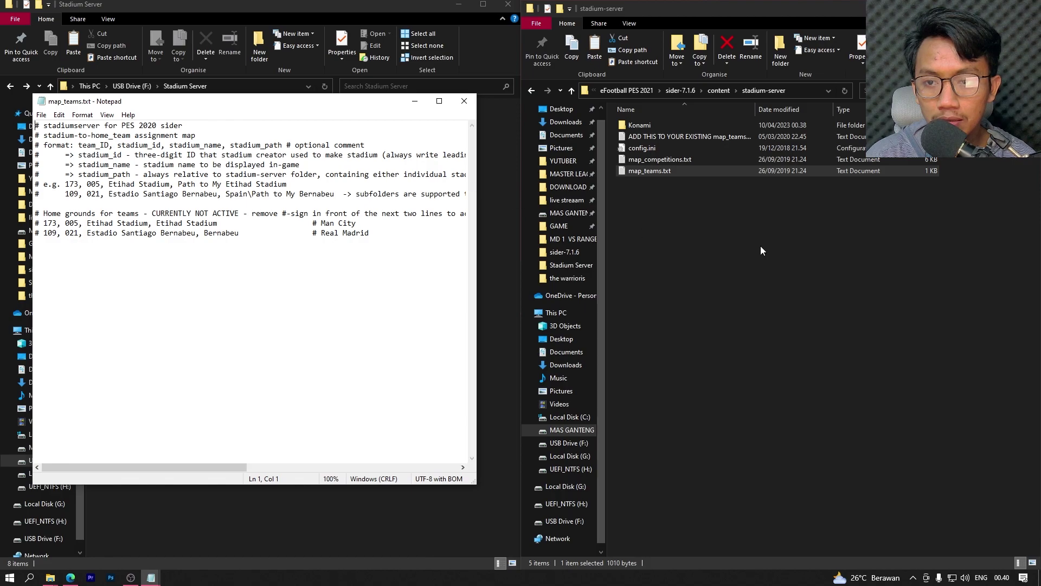
# Open "ADD THIS TO YOUR EXISTING map_teams.txt" beside map_teams.txt and copy all of its text.
pyautogui.rightClick(644, 135)
pyautogui.moveTo(724, 214)
pyautogui.click(926, 214)
pyautogui.moveTo(650, 108); pyautogui.dragTo(825, 109)
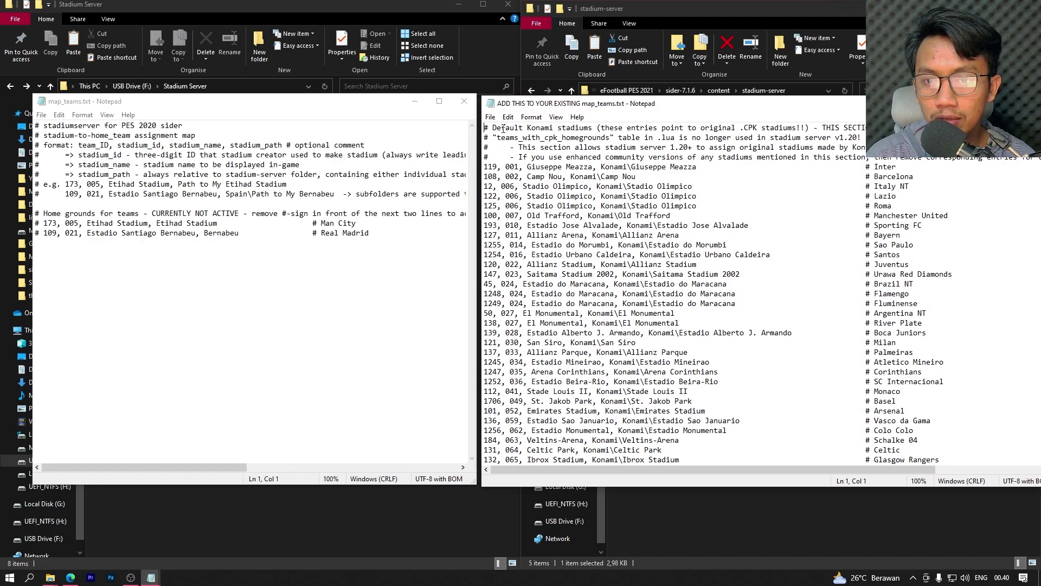
pyautogui.moveTo(485, 128); pyautogui.dragTo(992, 506)
pyautogui.rightClick(639, 230)
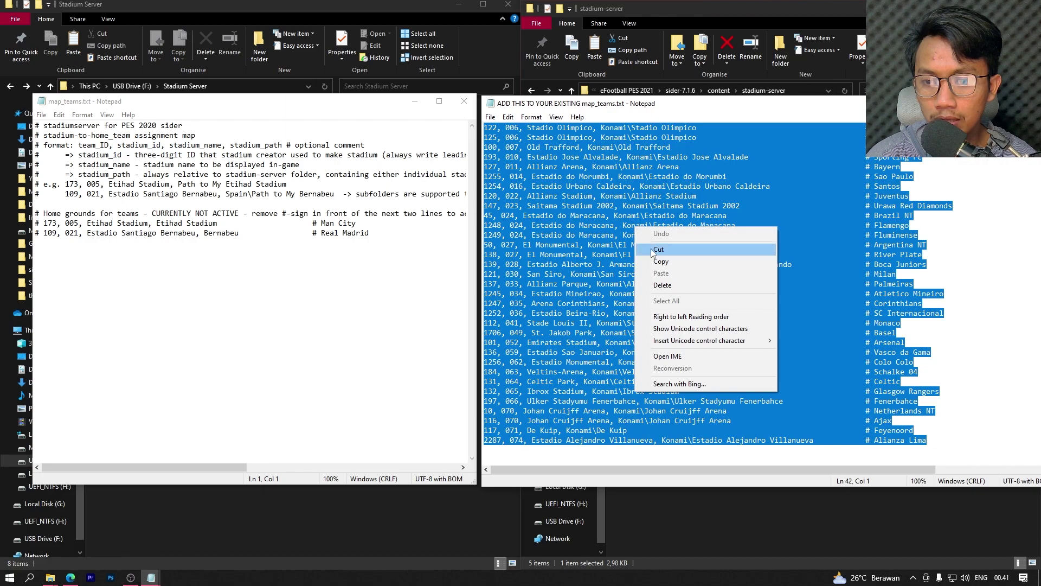
pyautogui.click(657, 262)
# Paste the copied Konami stadium entries below the Real Madrid line in map_teams.txt, save it and close both text files.
pyautogui.click(197, 248)
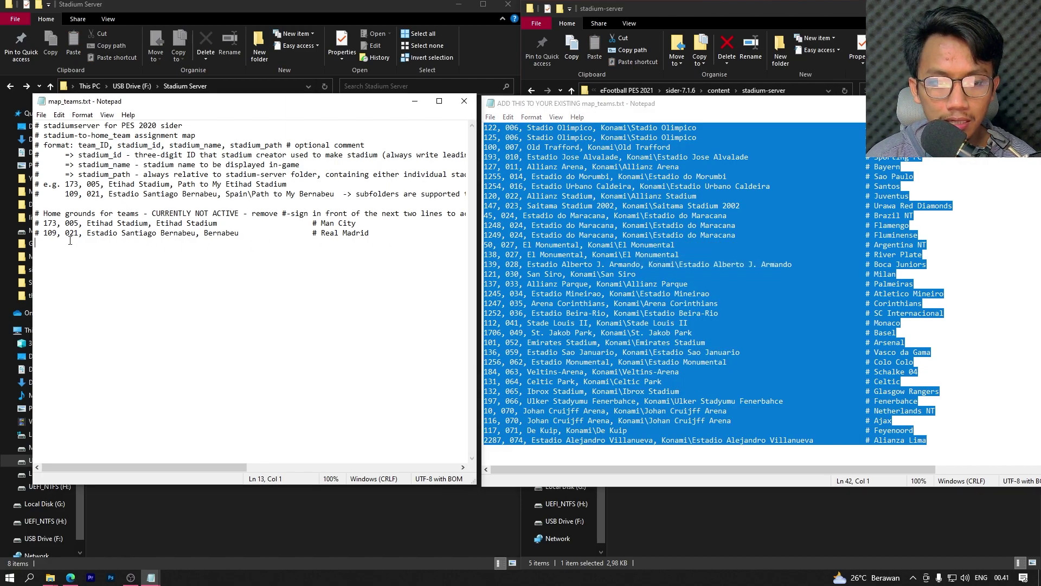
pyautogui.rightClick(44, 248)
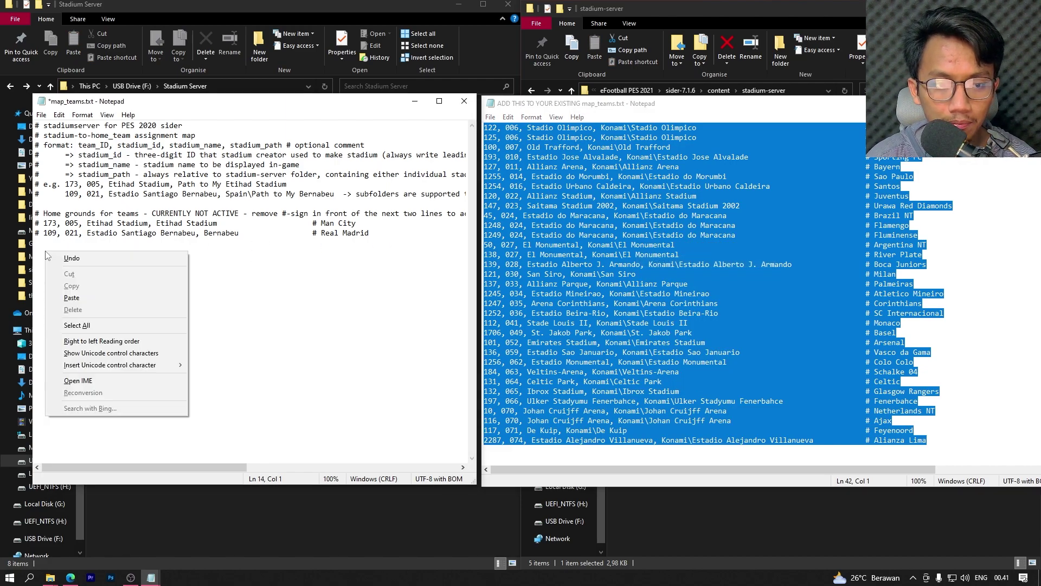
pyautogui.click(80, 297)
pyautogui.scroll(2, 150, 232)
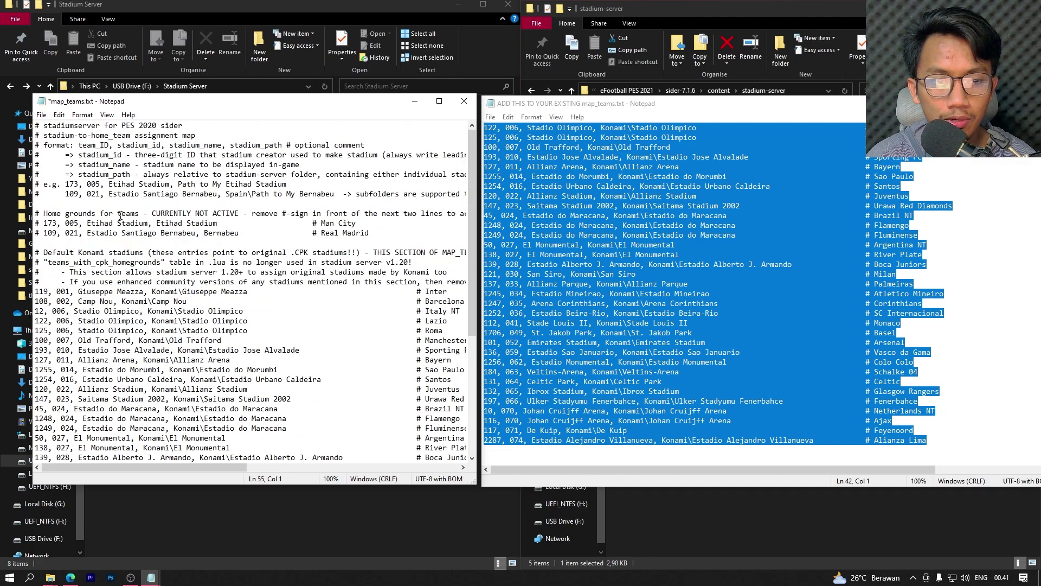
pyautogui.click(41, 114)
pyautogui.click(54, 163)
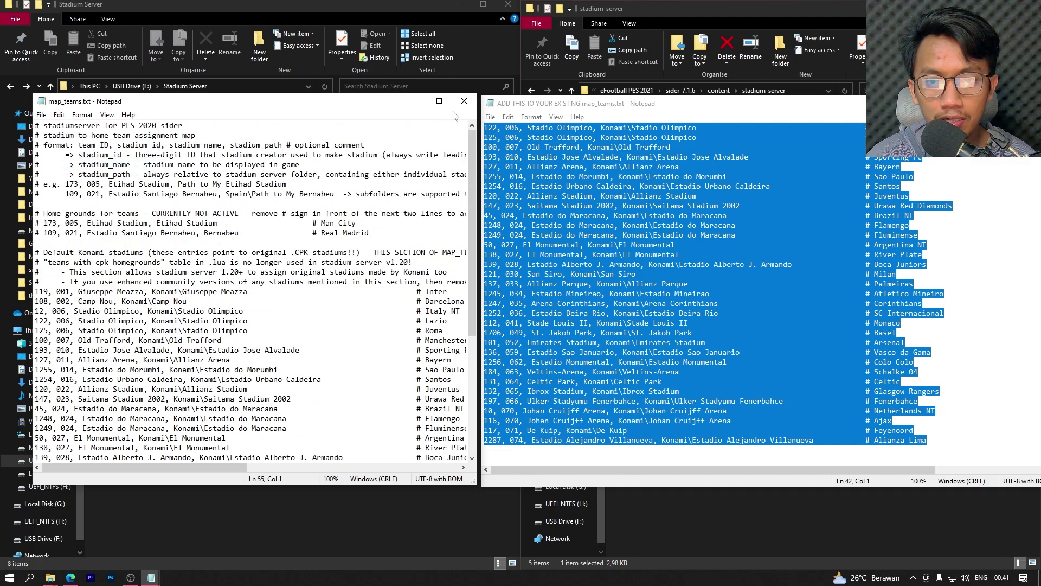
pyautogui.click(464, 101)
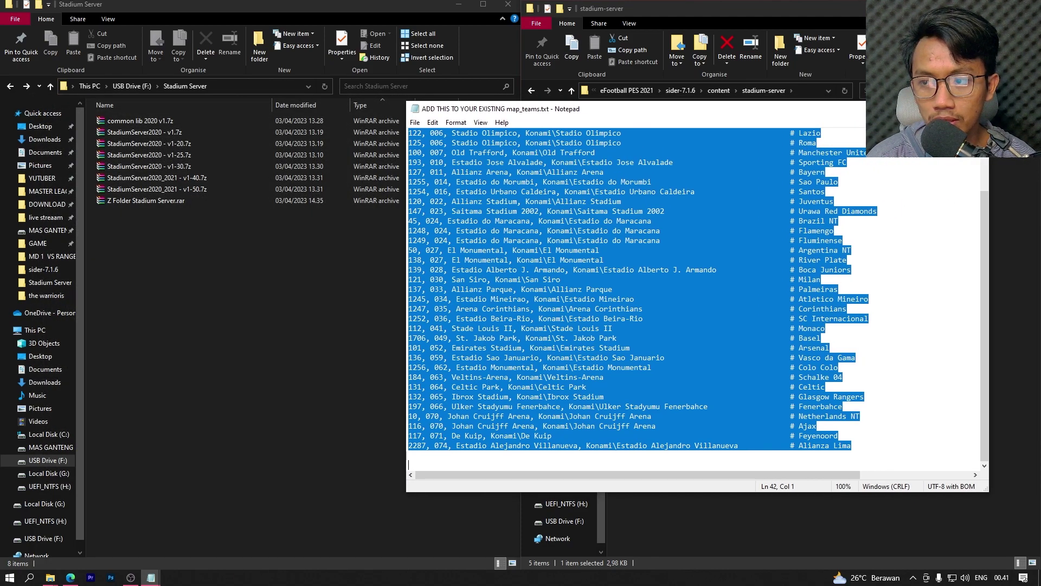
pyautogui.hotkey('alt', 'F4')
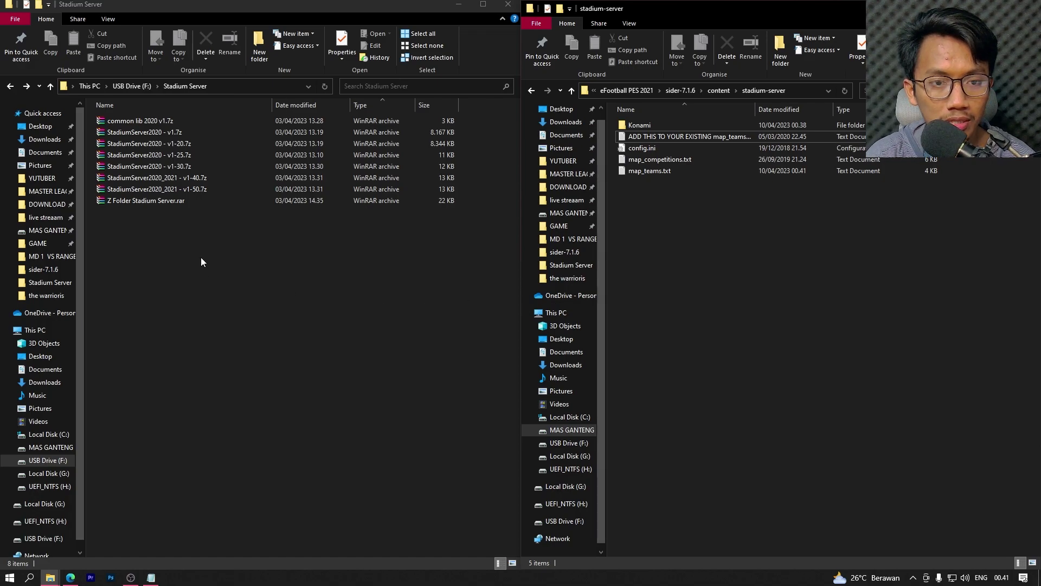
# Extract the update archive StadiumServer2020 - v1-30.7z into the Stadium Server folder.
pyautogui.click(210, 190)
pyautogui.click(175, 166)
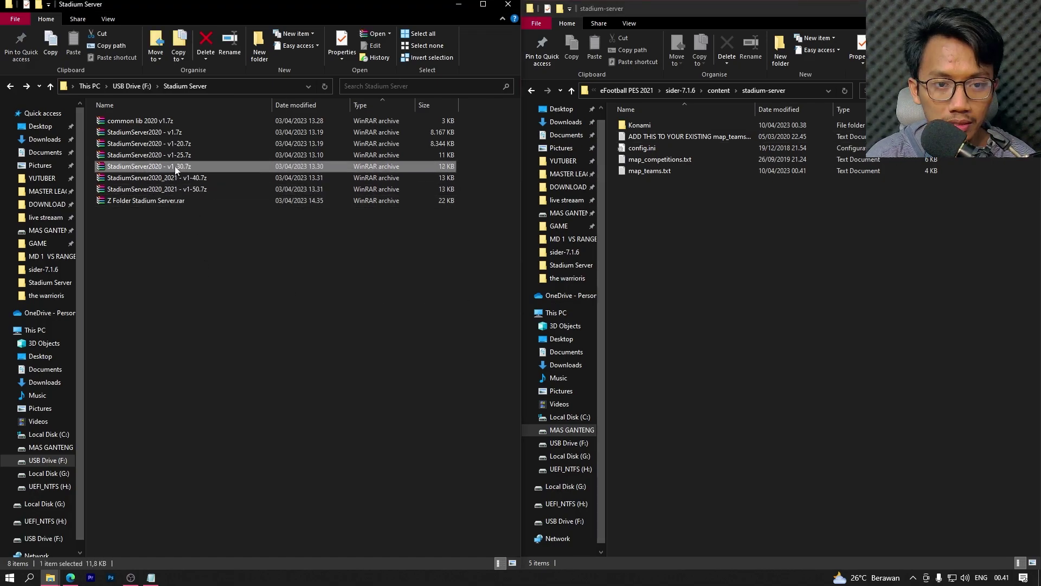
pyautogui.rightClick(175, 166)
pyautogui.click(212, 222)
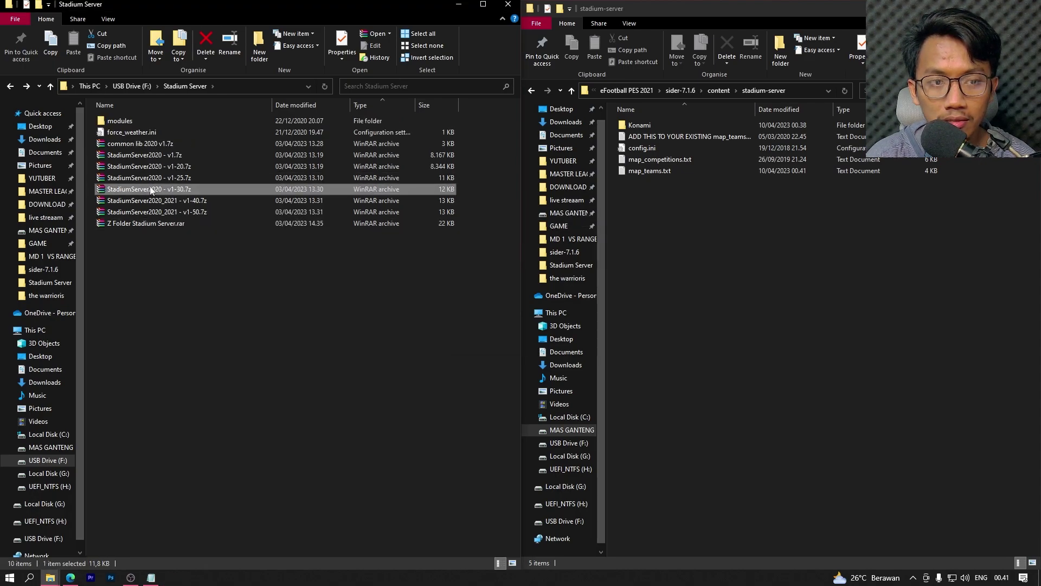
# Move the modules folder and force_weather.ini from the v1-30 update into sider-7.1.6, replacing the existing files.
pyautogui.rightClick(140, 133)
pyautogui.click(197, 242)
pyautogui.click(678, 244)
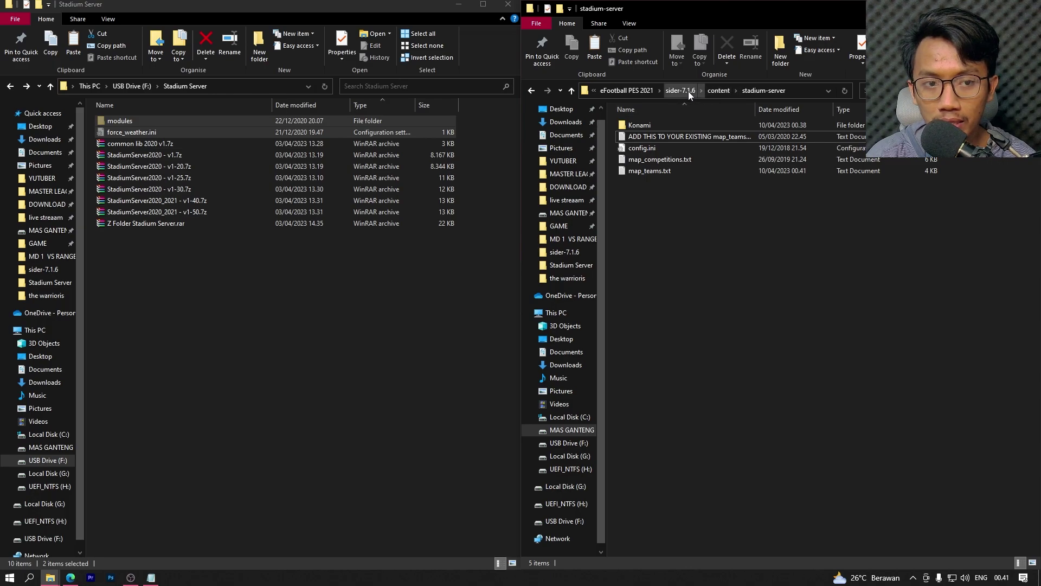
pyautogui.click(689, 91)
pyautogui.rightClick(692, 294)
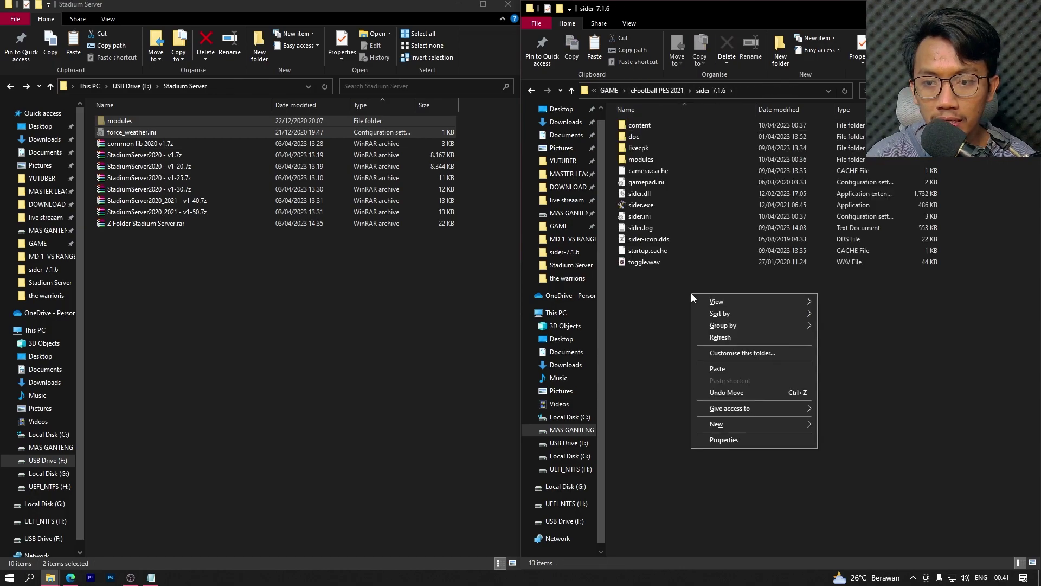
pyautogui.click(725, 367)
pyautogui.click(546, 218)
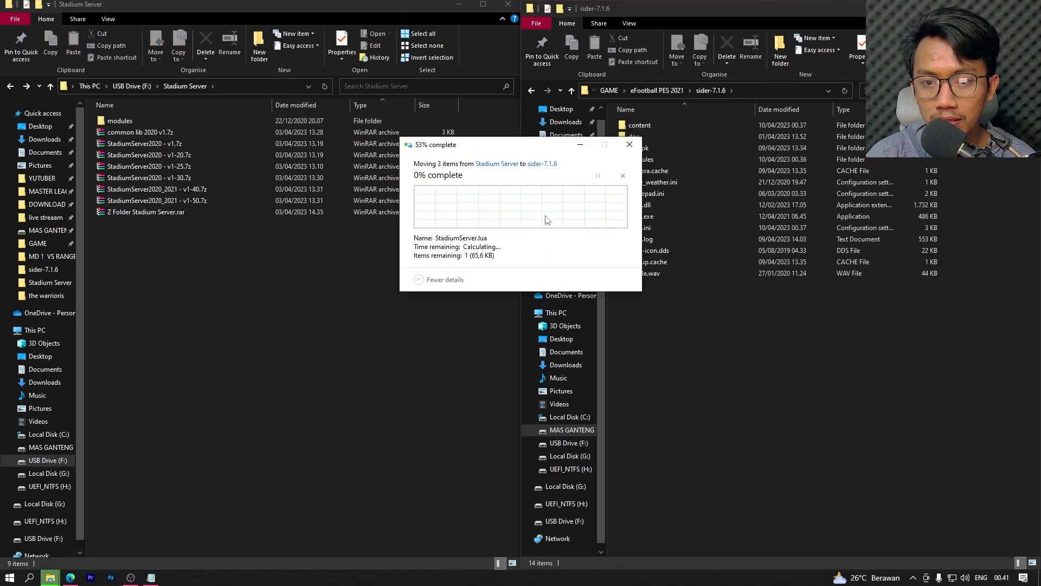
# Extract StadiumServer2020_2021 - v1-40.7z and move its modules folder into sider-7.1.6, replacing the existing file.
pyautogui.rightClick(182, 177)
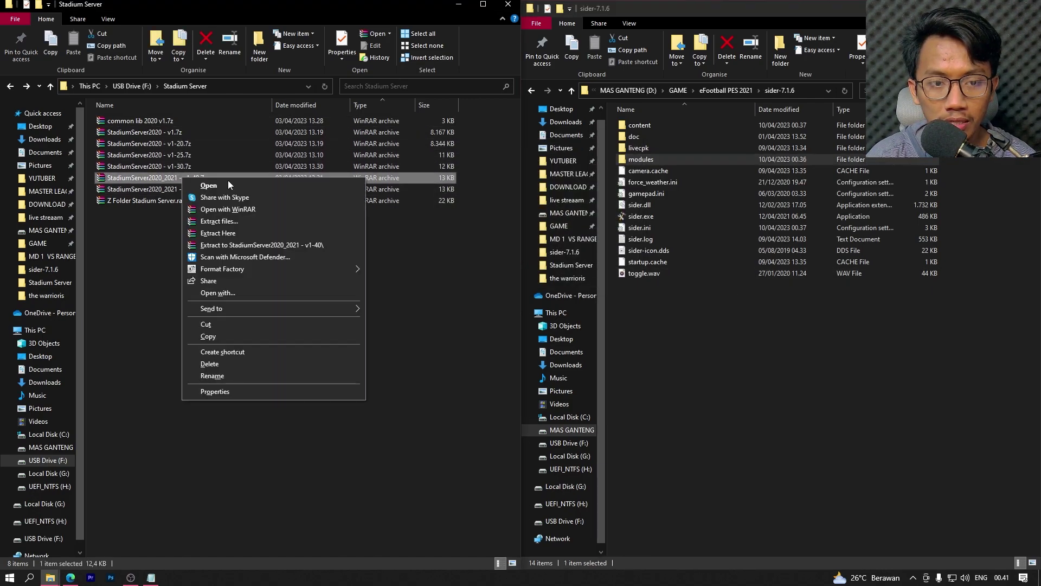
pyautogui.click(236, 233)
pyautogui.rightClick(120, 121)
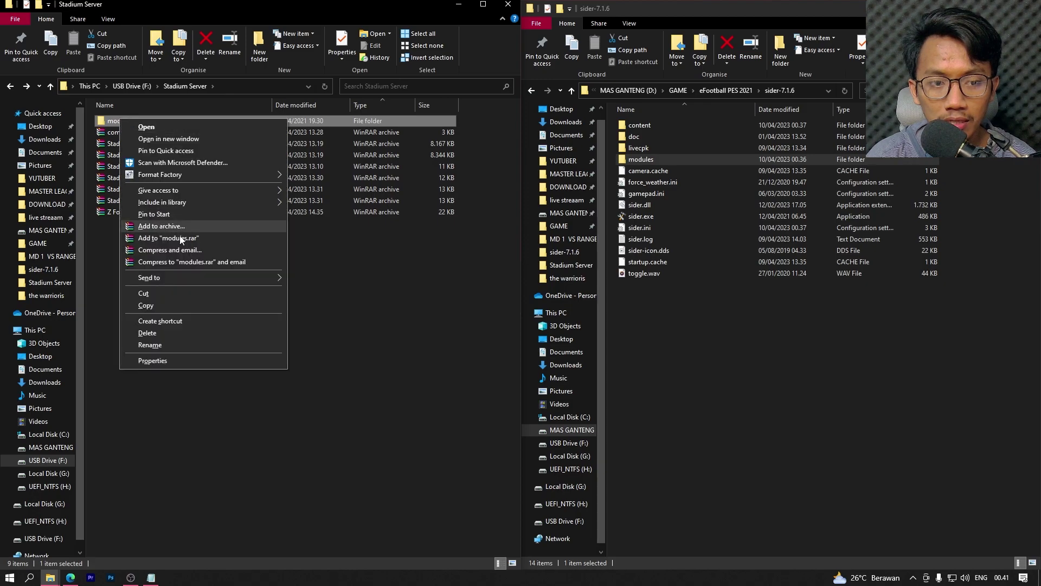
pyautogui.click(172, 293)
pyautogui.rightClick(734, 288)
pyautogui.click(761, 363)
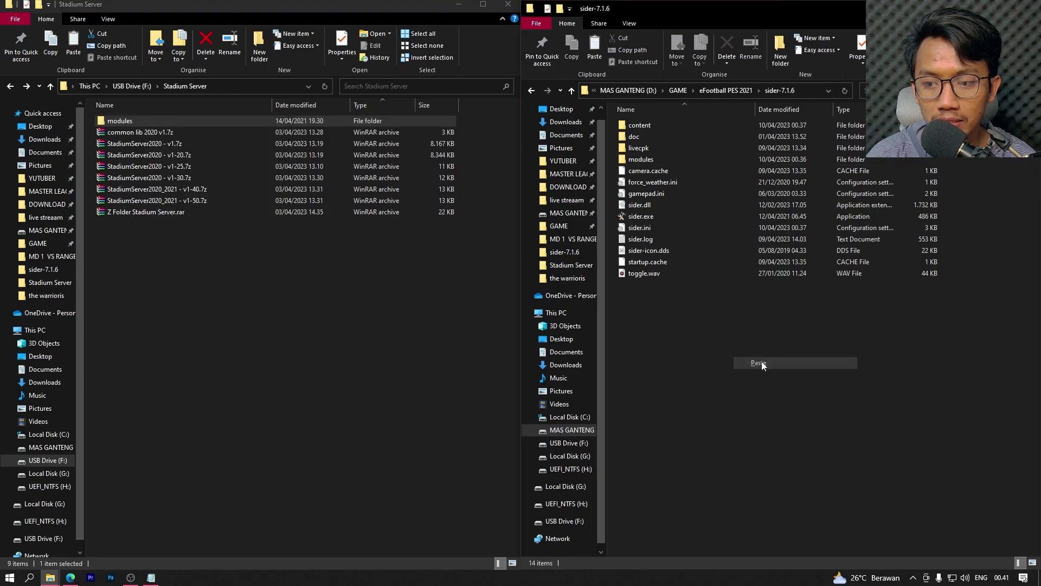
pyautogui.click(477, 212)
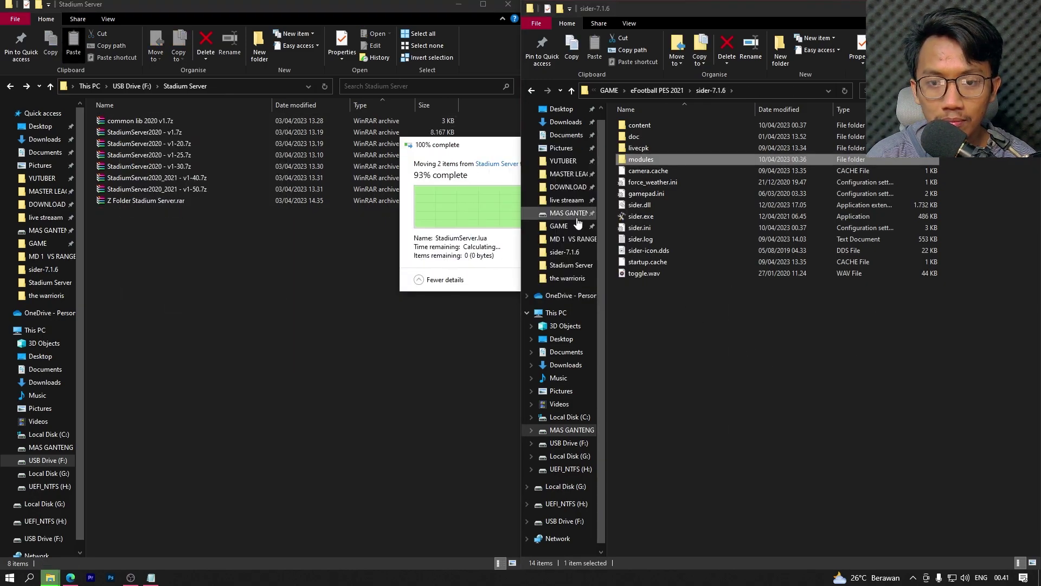
# Extract the update archive StadiumServer2020_2021 - v1-50.7z into the Stadium Server folder.
pyautogui.click(192, 189)
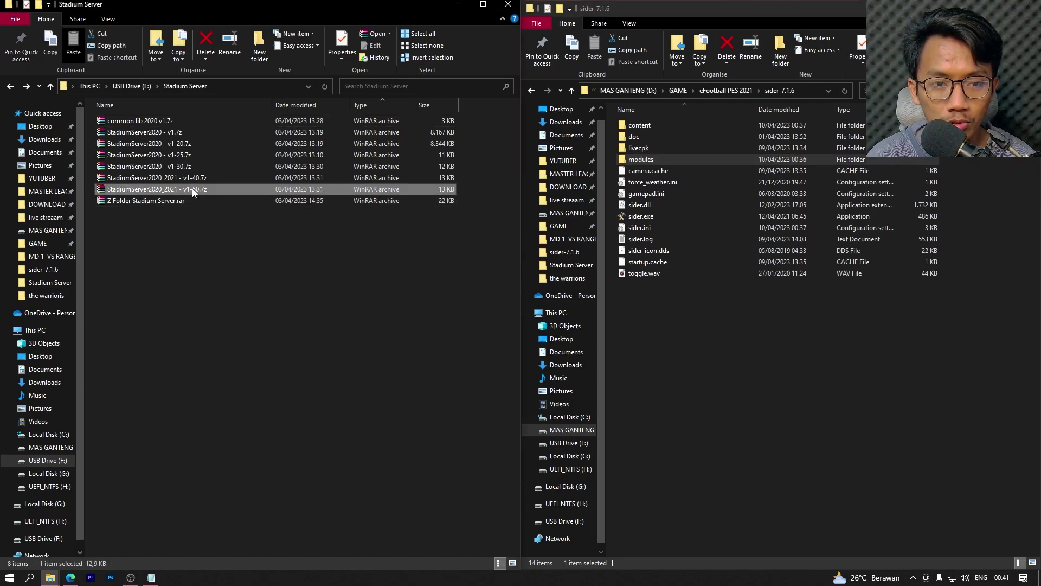
pyautogui.rightClick(192, 189)
pyautogui.click(253, 246)
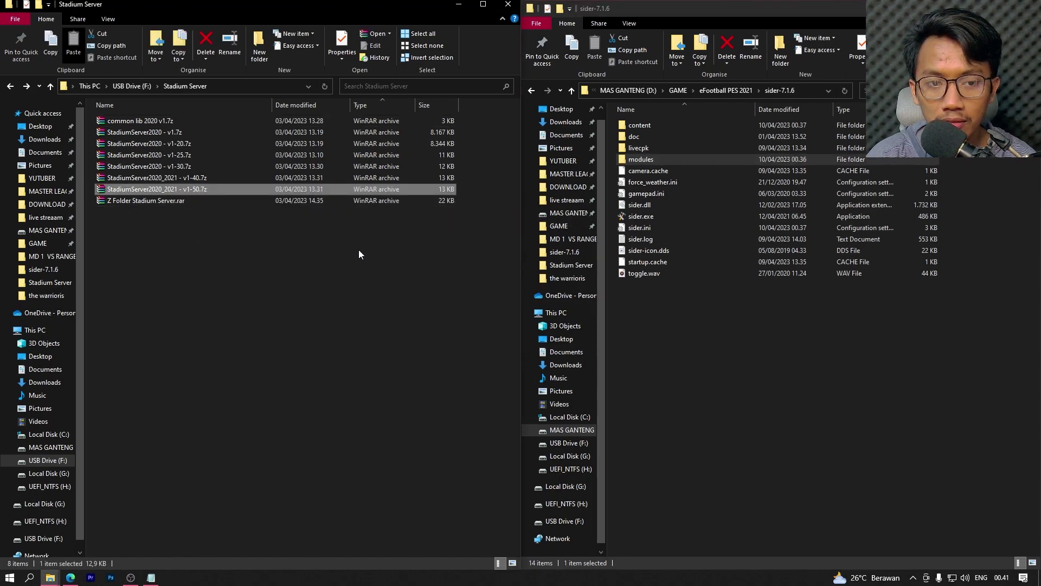
# Move the modules folder and force_weather.ini from the v1-50 update into sider-7.1.6, replacing the existing files.
pyautogui.click(120, 121)
pyautogui.keyDown('shift'); pyautogui.click(138, 136); pyautogui.keyUp('shift')
pyautogui.rightClick(137, 136)
pyautogui.click(197, 244)
pyautogui.click(688, 301)
pyautogui.rightClick(688, 302)
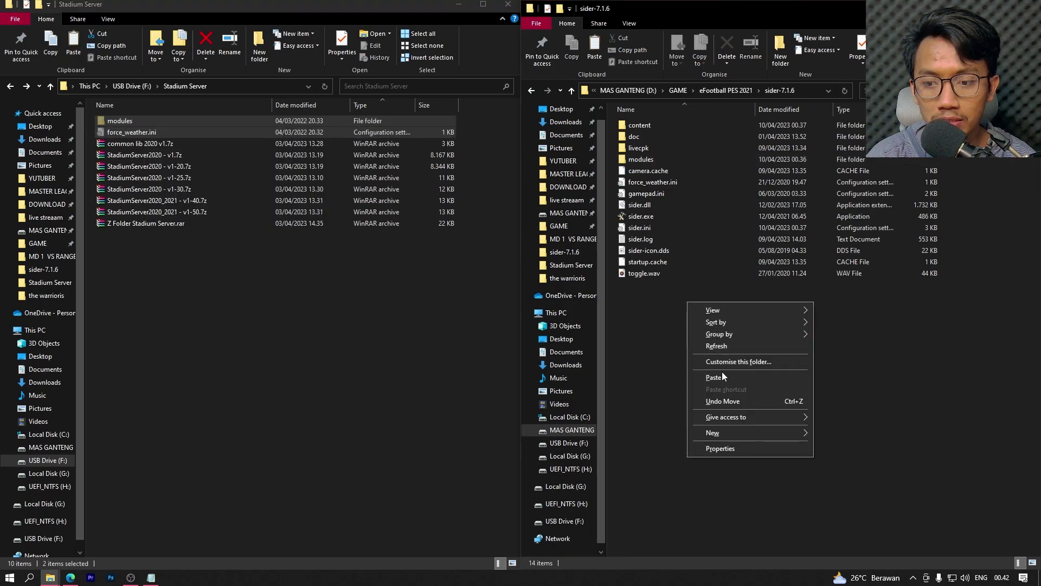
pyautogui.click(715, 378)
pyautogui.click(535, 210)
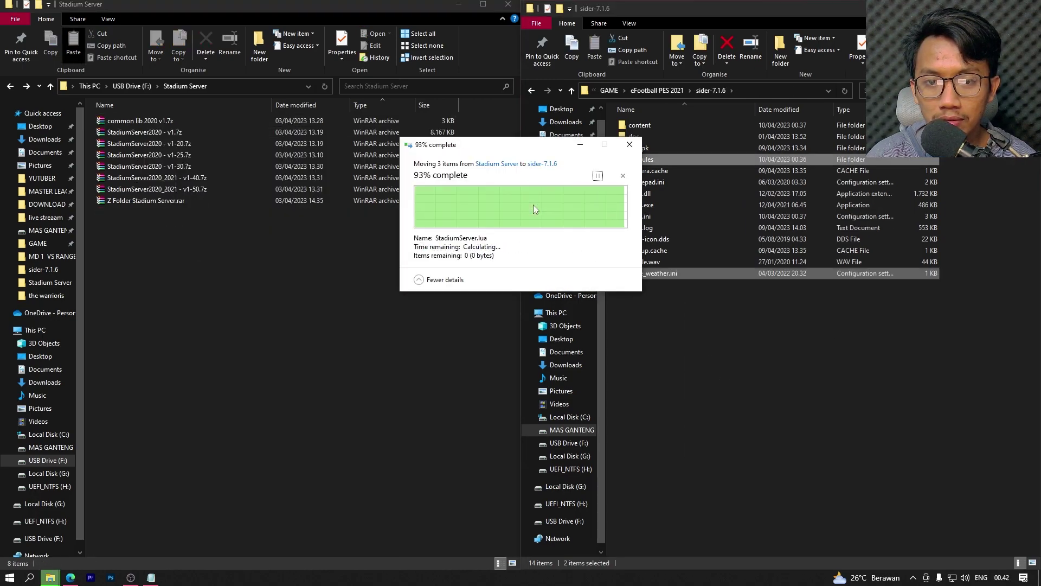
# Extract Z Folder Stadium Server.rar into the Stadium Server folder.
pyautogui.click(168, 201)
pyautogui.rightClick(159, 201)
pyautogui.click(209, 256)
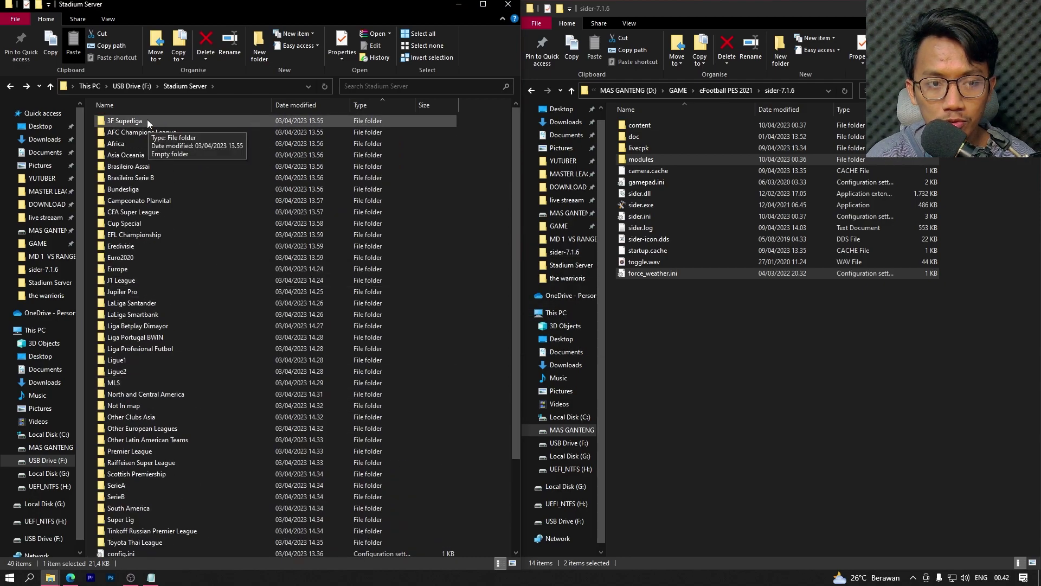
pyautogui.scroll(-4, 152, 131)
pyautogui.click(135, 460)
pyautogui.scroll(4, 180, 261)
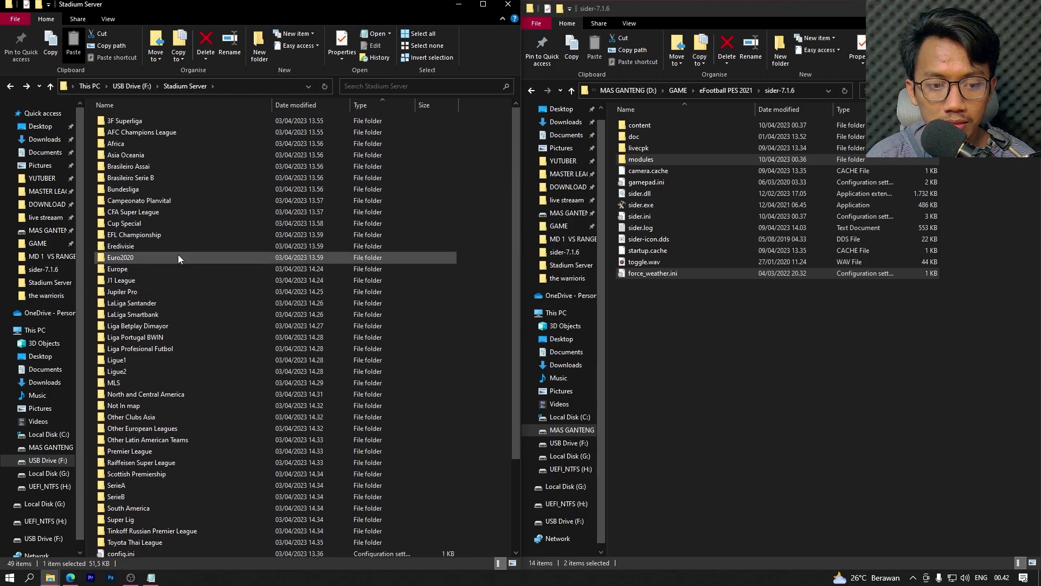
pyautogui.hotkey('ctrl', 'a')
pyautogui.rightClick(131, 121)
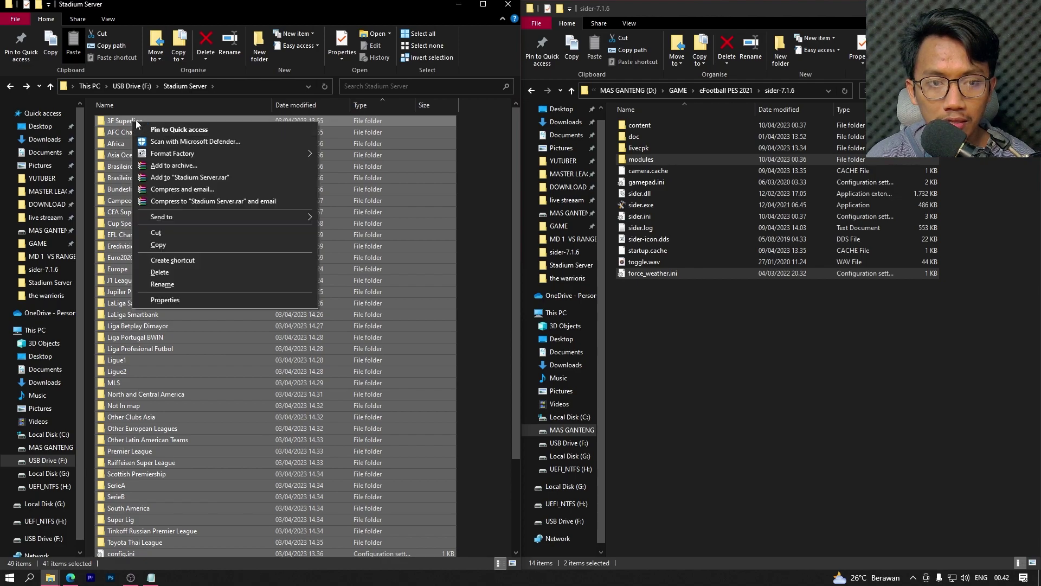
# Cut all the extracted league folders from 3F Superliga to Toyota Thai League plus config.ini and map_competitions.txt, leaving out map_teams.txt.
pyautogui.click(142, 122)
pyautogui.scroll(-1, 131, 119)
pyautogui.scroll(-3, 146, 162)
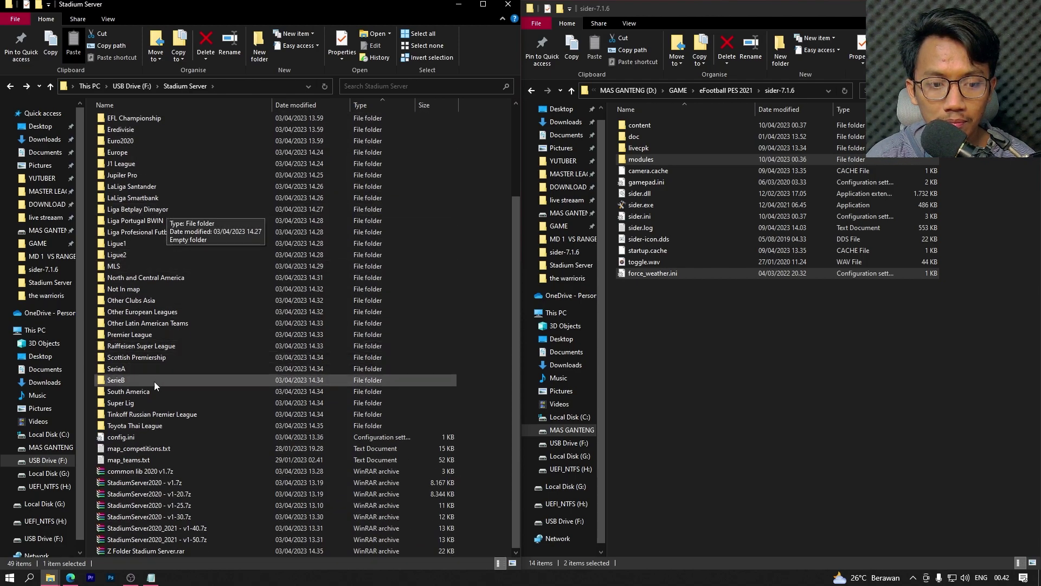
pyautogui.keyDown('shift'); pyautogui.click(139, 424); pyautogui.keyUp('shift')
pyautogui.keyDown('shift'); pyautogui.click(142, 437); pyautogui.keyUp('shift')
pyautogui.keyDown('shift'); pyautogui.click(146, 447); pyautogui.keyUp('shift')
pyautogui.keyDown('shift'); pyautogui.click(130, 457); pyautogui.keyUp('shift')
pyautogui.rightClick(158, 358)
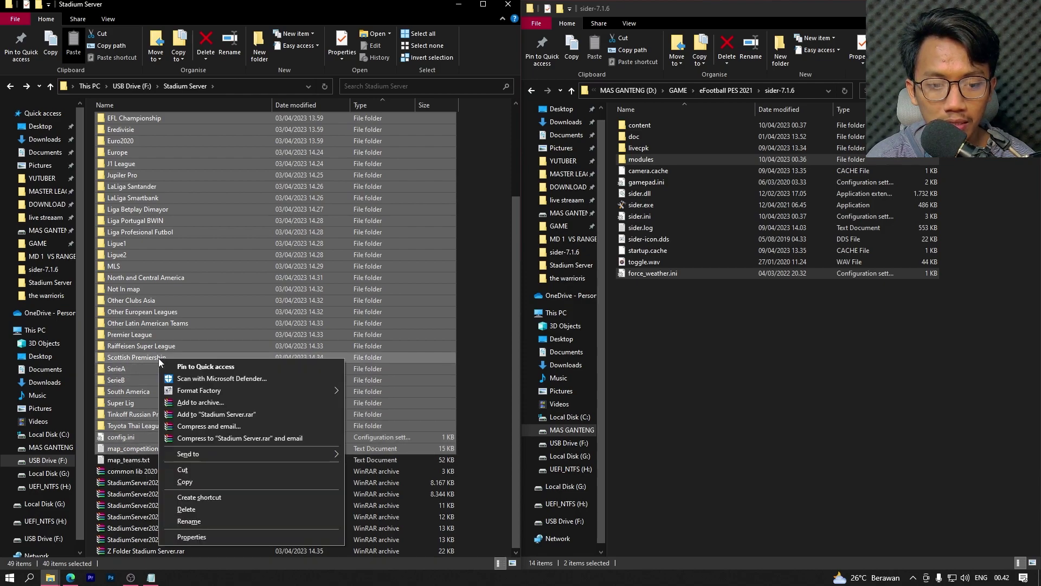
pyautogui.click(213, 470)
# Paste the cut folders and files into content\stadium-server of sider-7.1.6, replacing the files with the same names.
pyautogui.click(829, 305)
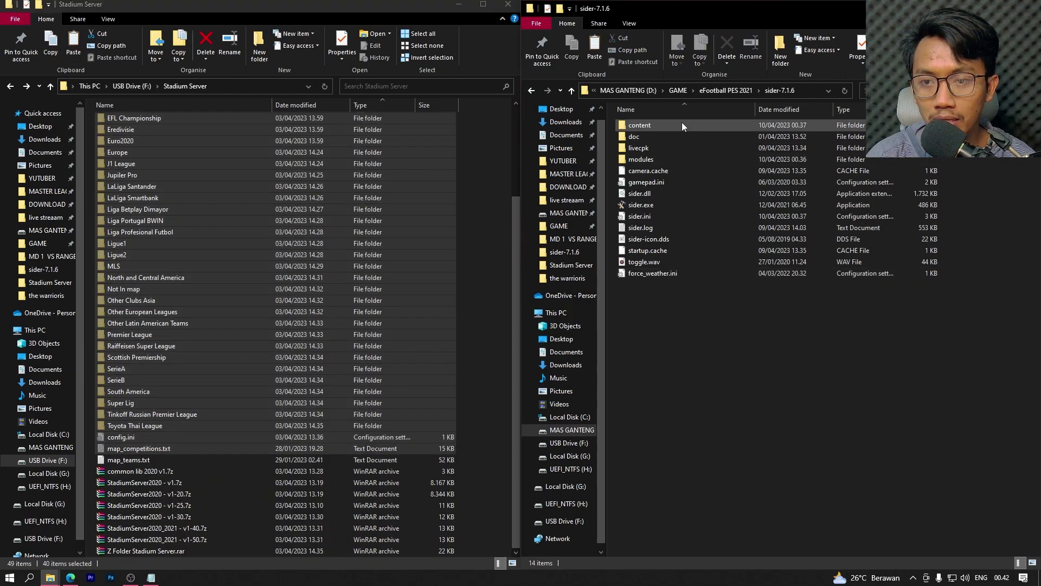
pyautogui.doubleClick(682, 125)
pyautogui.doubleClick(688, 182)
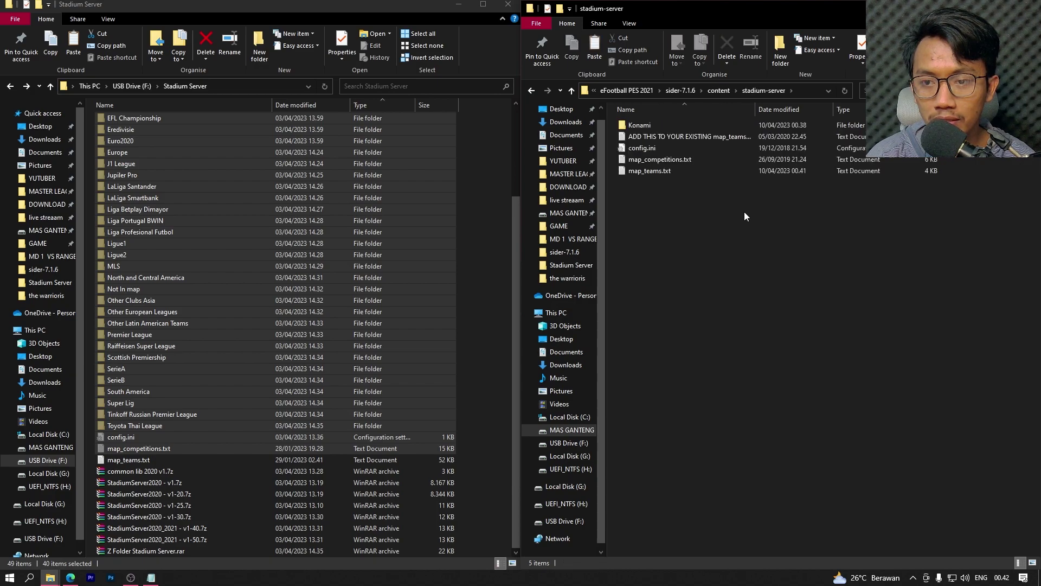
pyautogui.rightClick(685, 215)
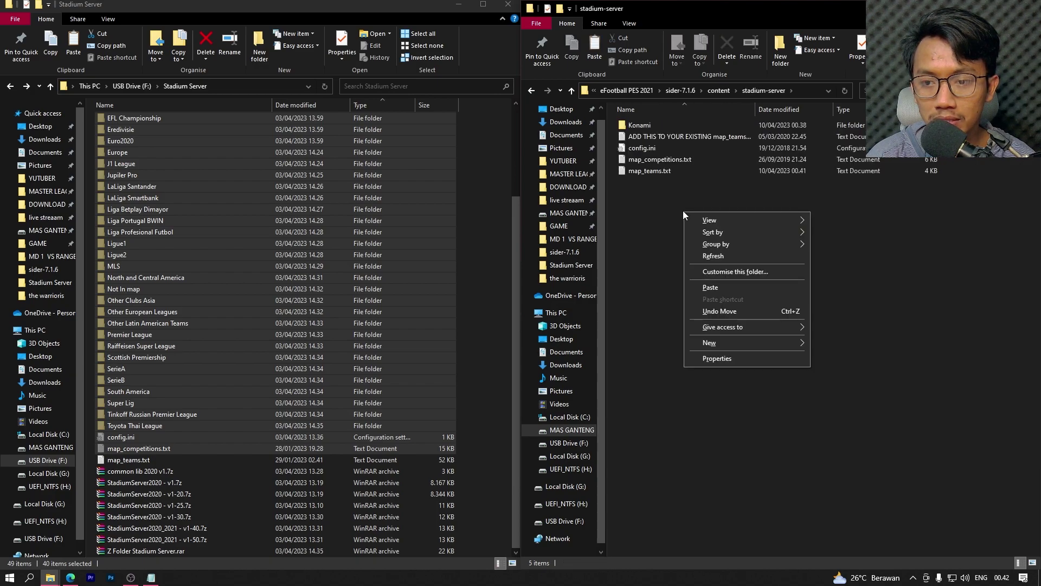
pyautogui.click(714, 288)
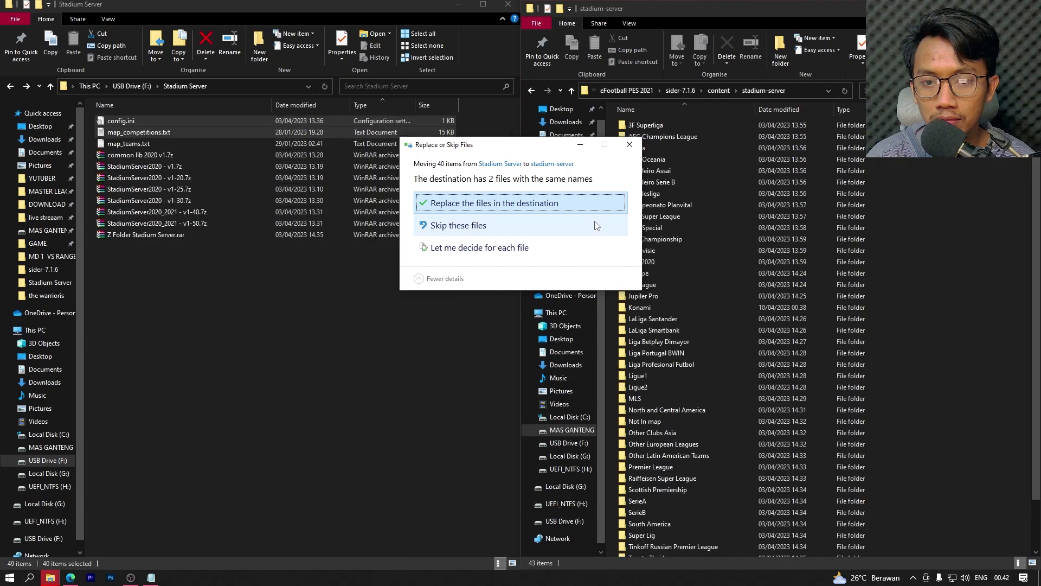
pyautogui.click(594, 205)
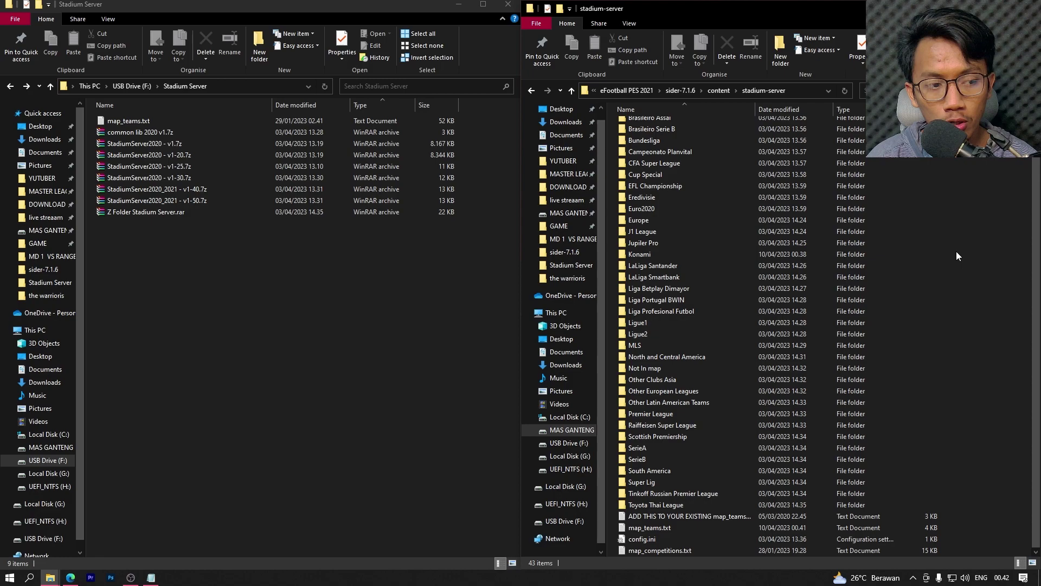
# Open map_teams.txt from content\stadium-server and the one from the Stadium Server folder, placing the two text windows side by side.
pyautogui.doubleClick(662, 529)
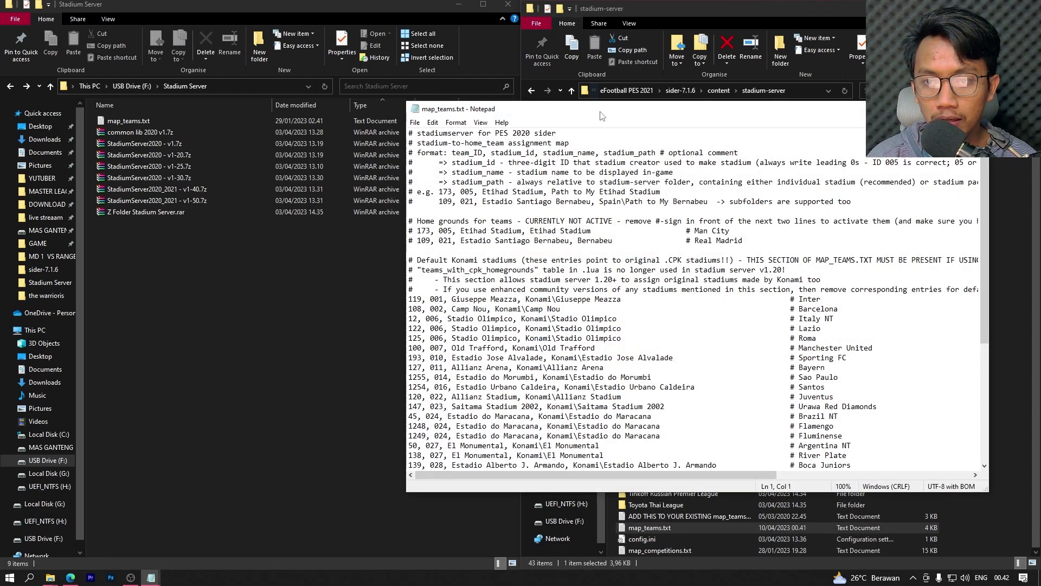
pyautogui.moveTo(701, 103); pyautogui.dragTo(640, 116)
pyautogui.doubleClick(95, 123)
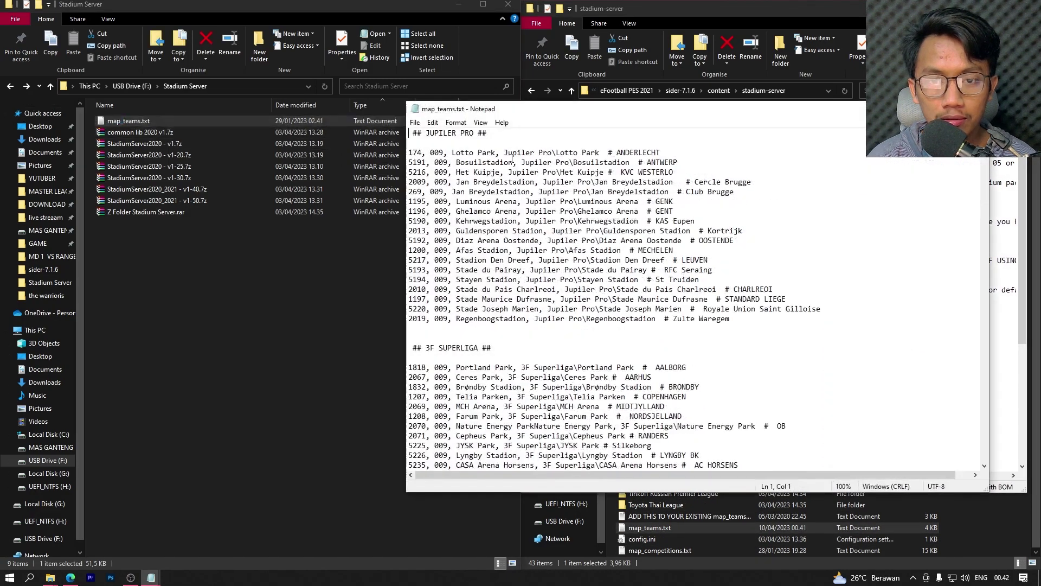
pyautogui.moveTo(450, 109); pyautogui.dragTo(28, 100)
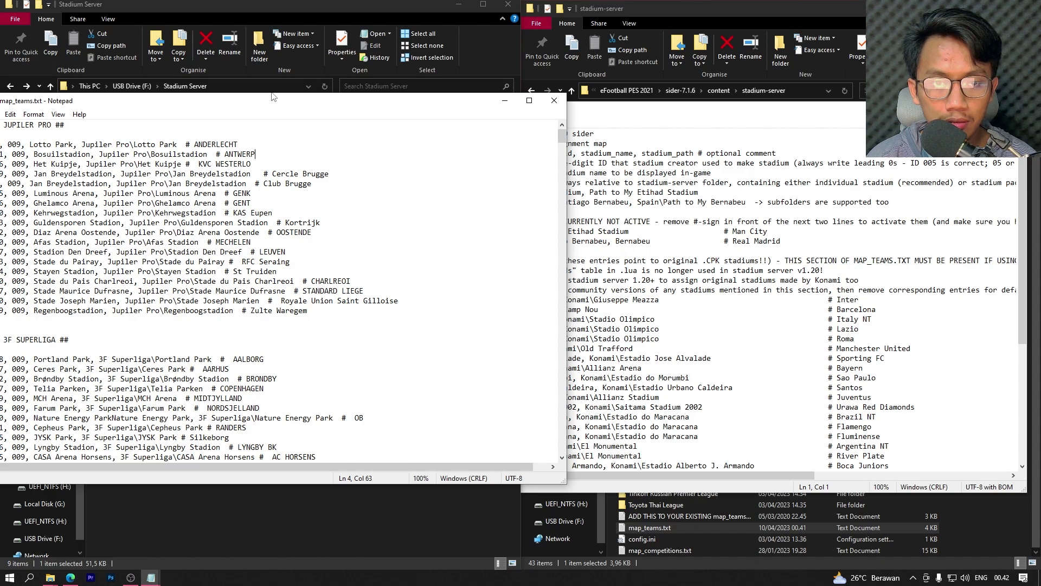
pyautogui.moveTo(78, 101); pyautogui.dragTo(134, 101)
# Copy the entire contents of map_teams.txt from the Stadium Server folder.
pyautogui.moveTo(538, 544); pyautogui.dragTo(538, 543)
pyautogui.hotkey('ctrl', 'a')
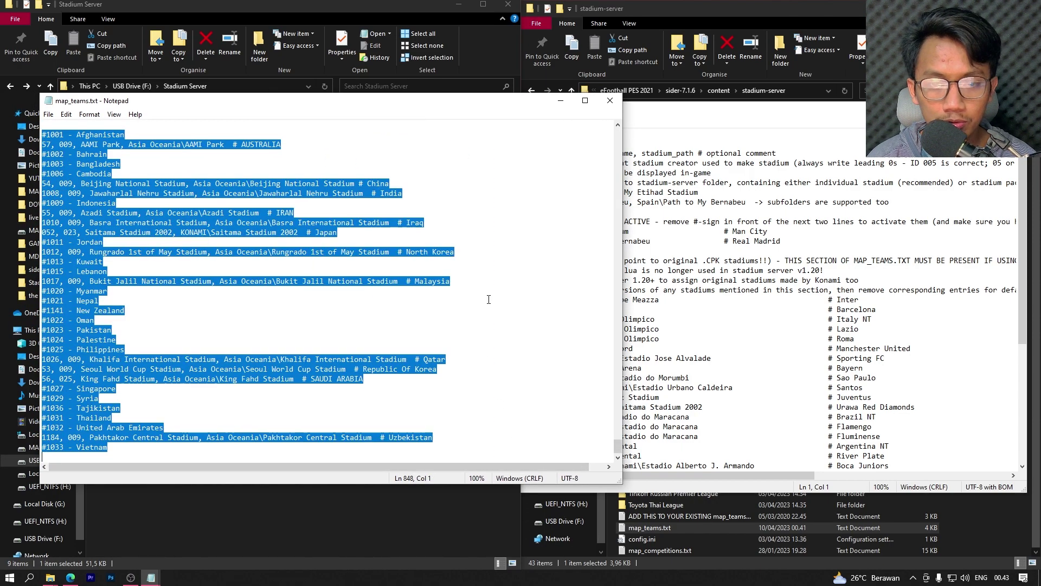
pyautogui.rightClick(94, 204)
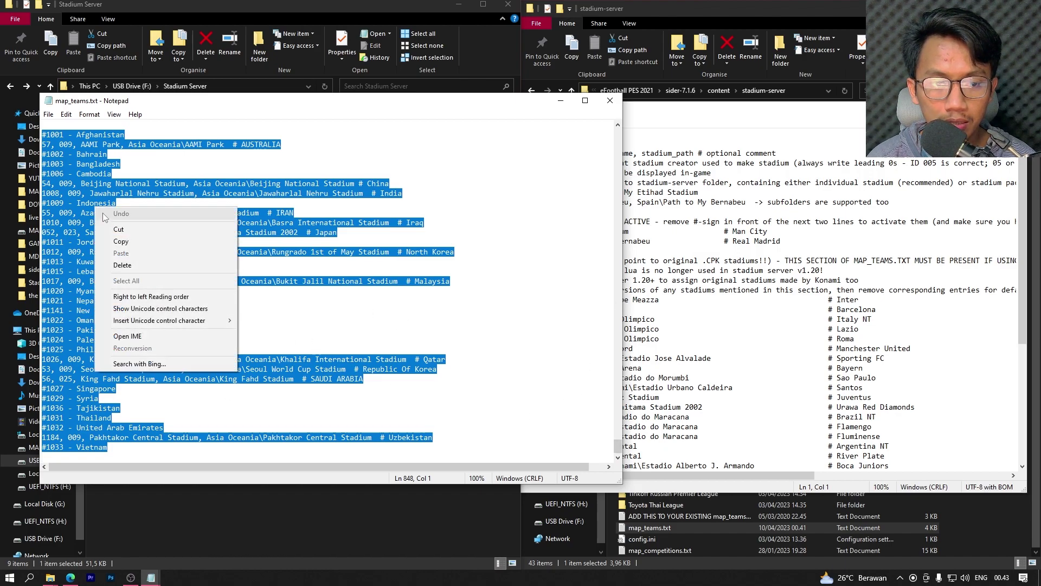
pyautogui.click(115, 242)
# Paste the copied team entries on a new line below the Alianza Lima entry at the end of stadium-server's map_teams.txt.
pyautogui.click(889, 314)
pyautogui.moveTo(570, 109); pyautogui.dragTo(487, 60)
pyautogui.scroll(-7, 792, 314)
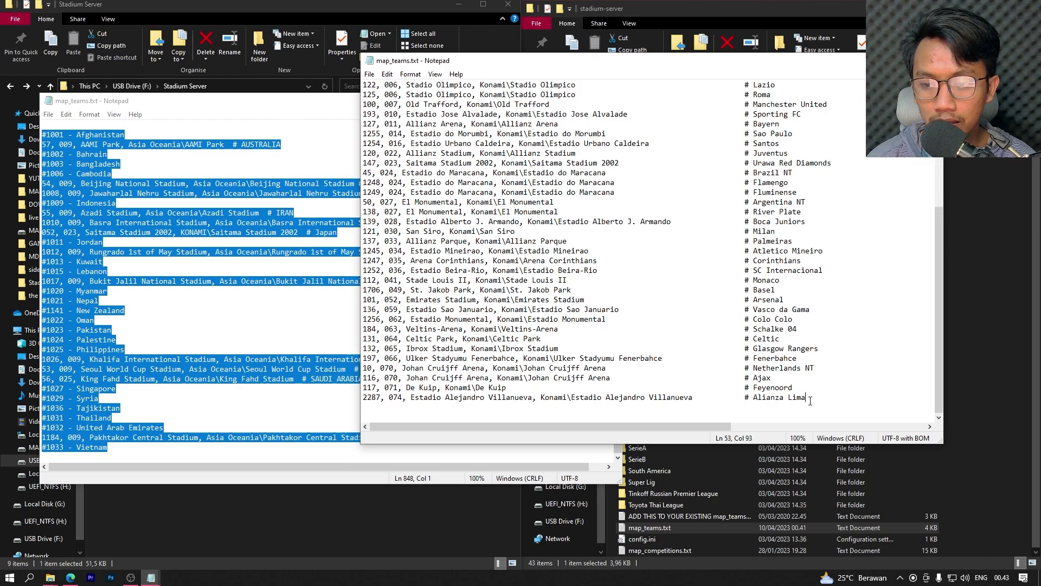
pyautogui.press('Return')
pyautogui.scroll(-1, 456, 409)
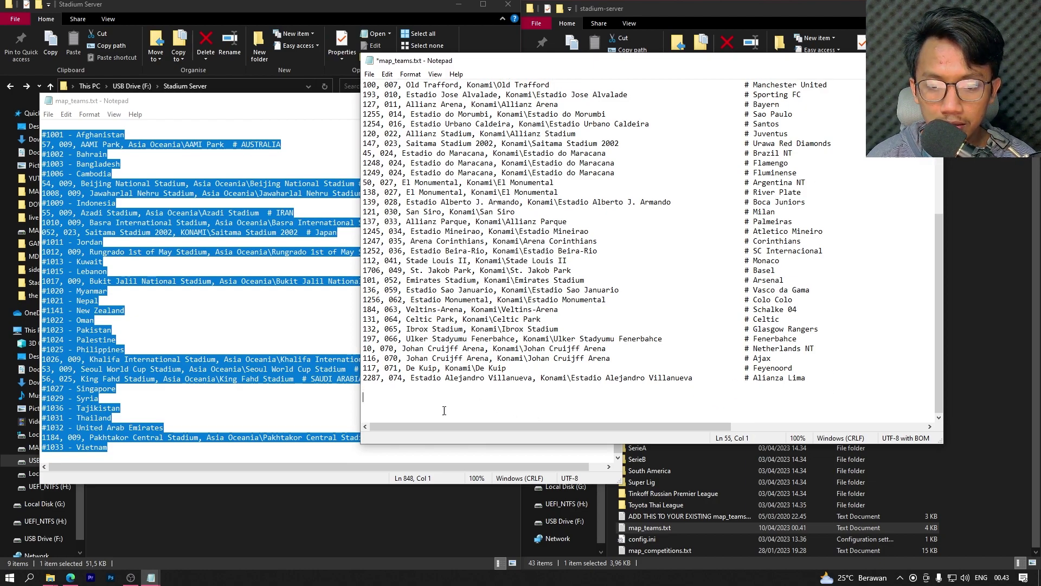
pyautogui.rightClick(381, 399)
pyautogui.click(401, 441)
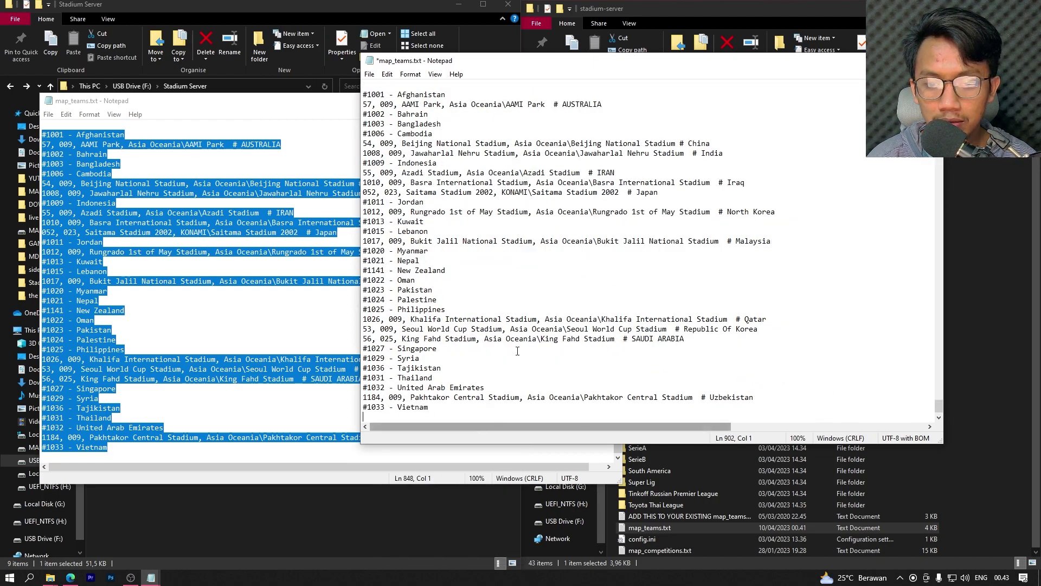
# Look over the pasted entries, save the merged map_teams.txt and close both text files.
pyautogui.scroll(20, 561, 357)
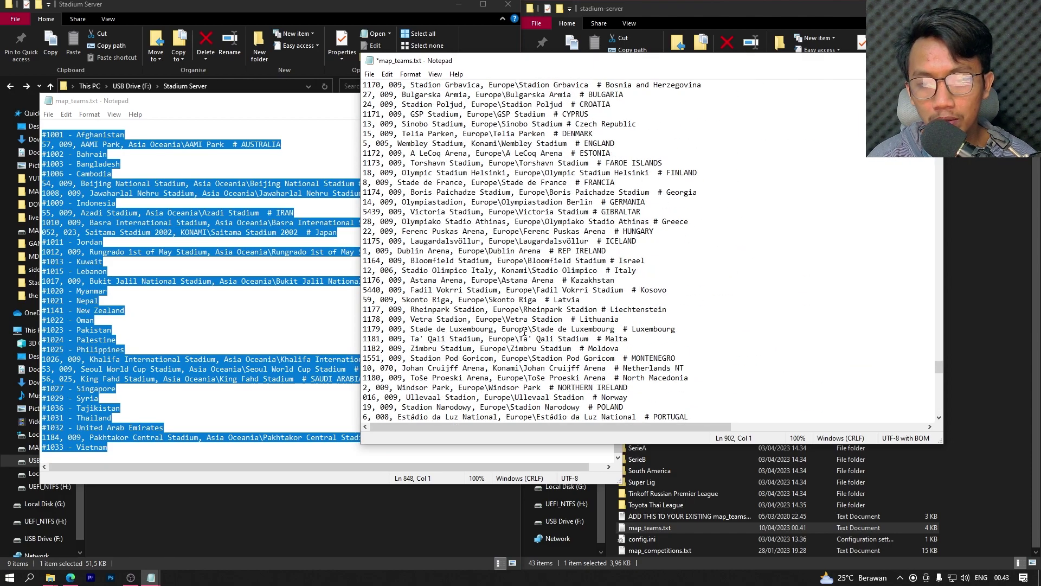
pyautogui.scroll(5, 522, 327)
pyautogui.scroll(11, 523, 313)
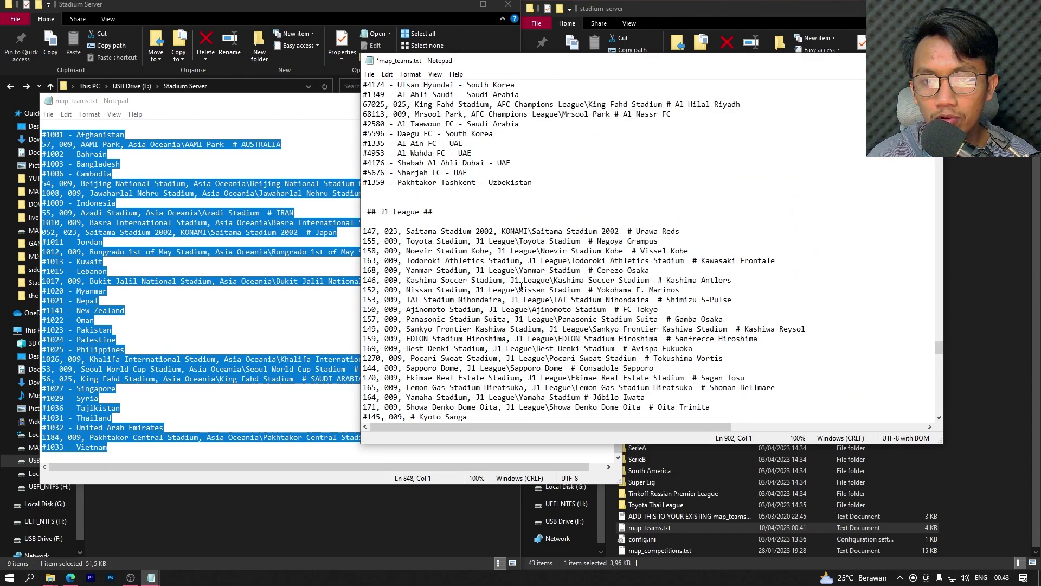
pyautogui.click(368, 73)
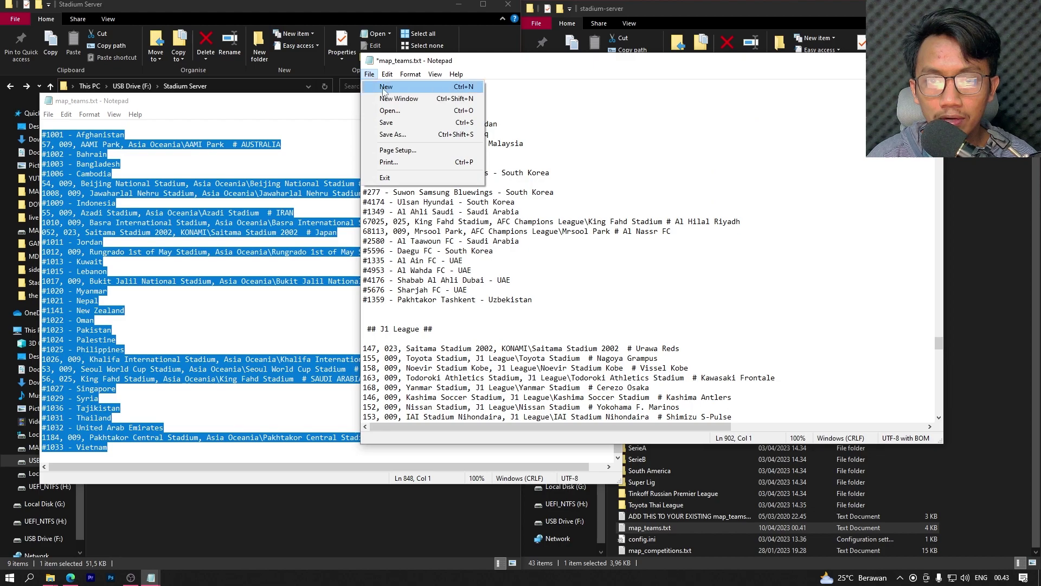
pyautogui.click(382, 119)
pyautogui.hotkey('alt', 'F4')
pyautogui.hotkey('alt', 'F4')
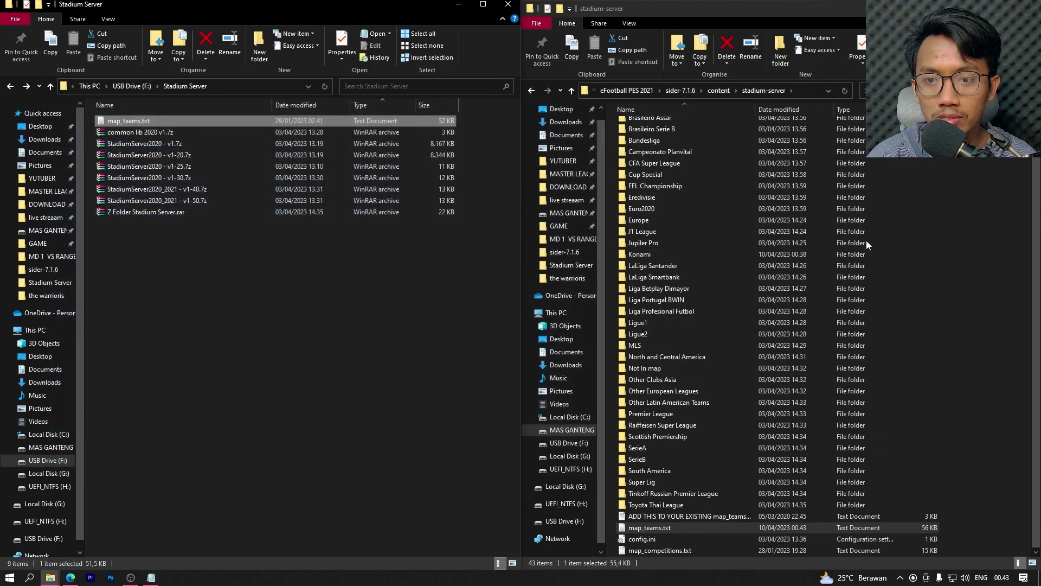
# Open the LaLiga Santander folder inside content\stadium-server.
pyautogui.click(872, 277)
pyautogui.scroll(2, 692, 138)
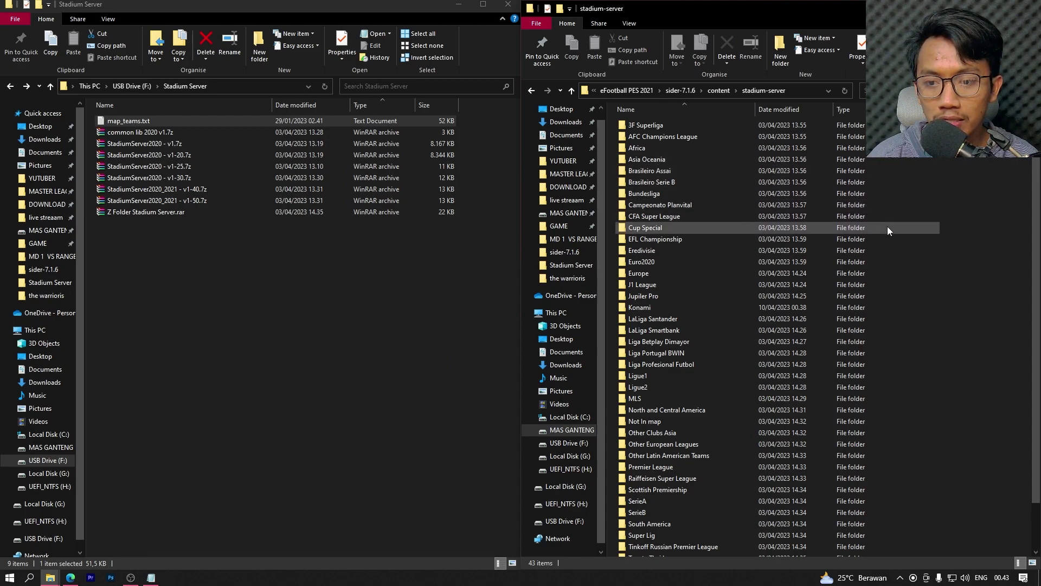
pyautogui.doubleClick(738, 323)
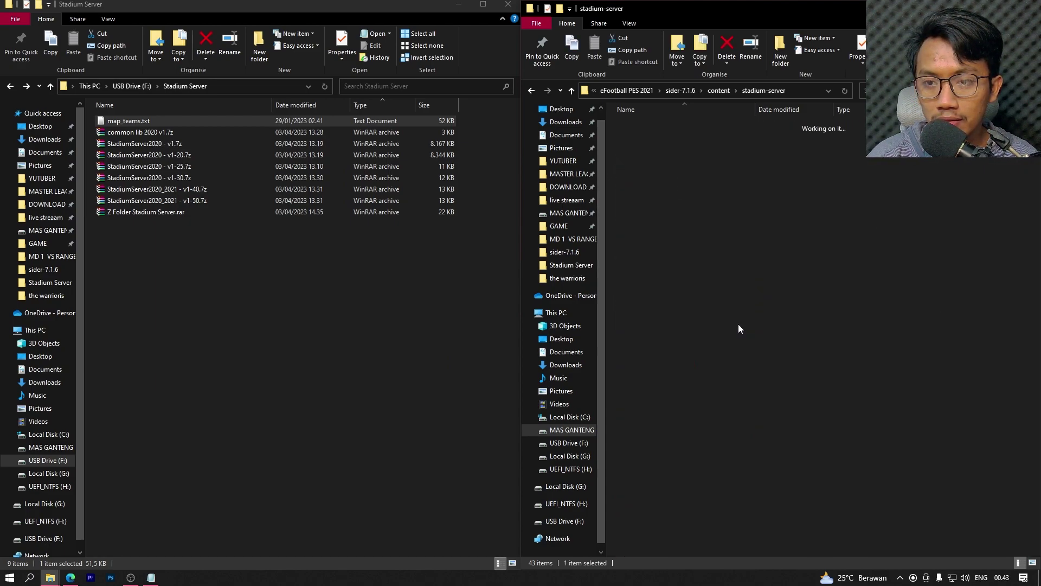